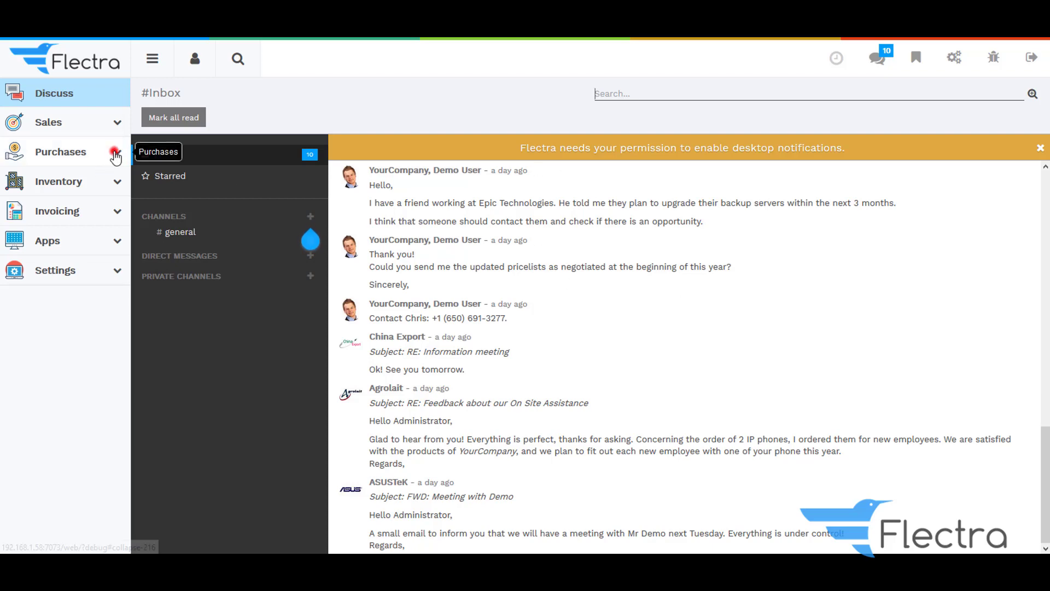
Search Purchases products for 'mo' without the Can be Purchased filter and open Mobile
{"action": "left_click", "coordinate": [109, 154]}
{"action": "left_click", "coordinate": [37, 299]}
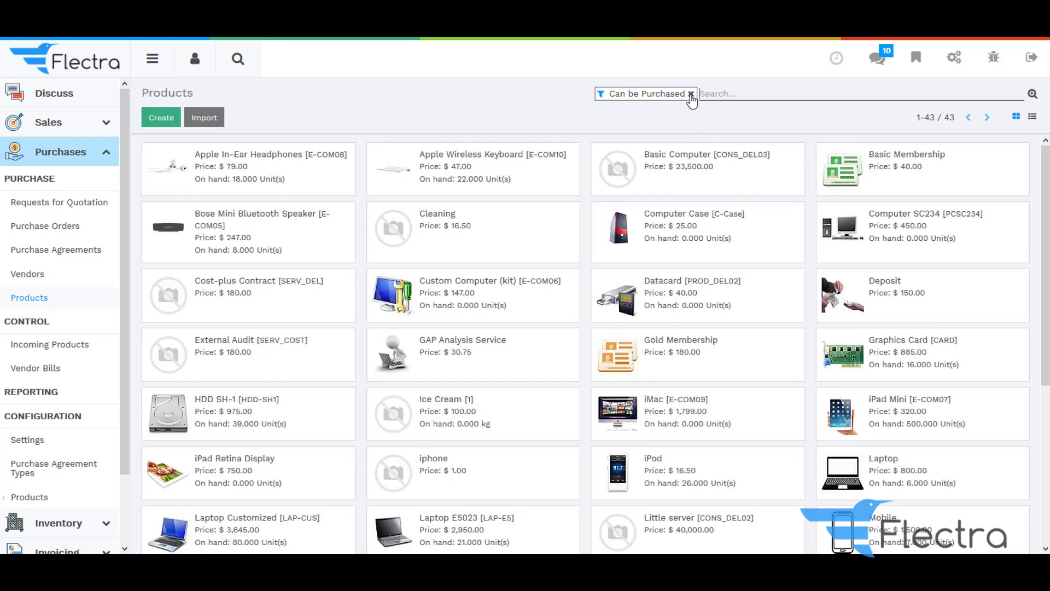
{"action": "left_click", "coordinate": [691, 95]}
{"action": "type", "text": "mo"}
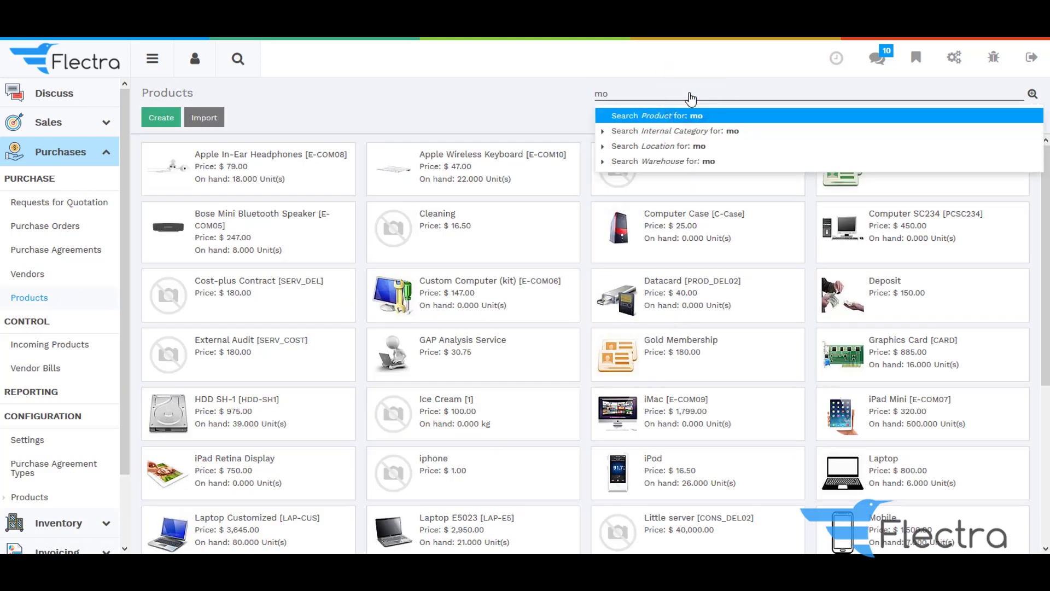
{"action": "key", "text": "Return"}
{"action": "left_click", "coordinate": [258, 164]}
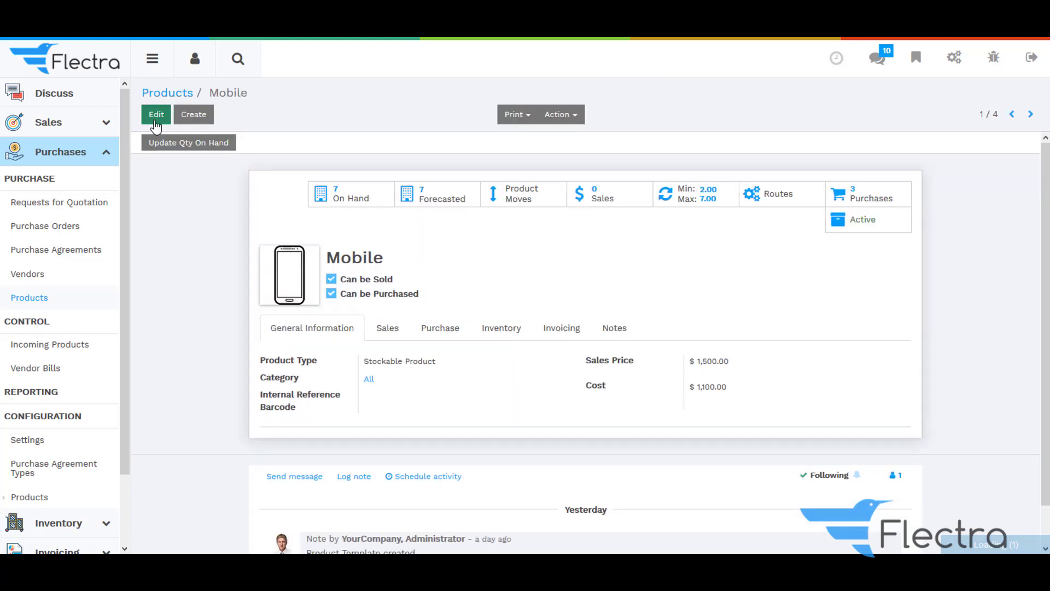
Edit Mobile, keep it a Stockable Product, and delete the Lenovo vendor line
{"action": "left_click", "coordinate": [156, 115]}
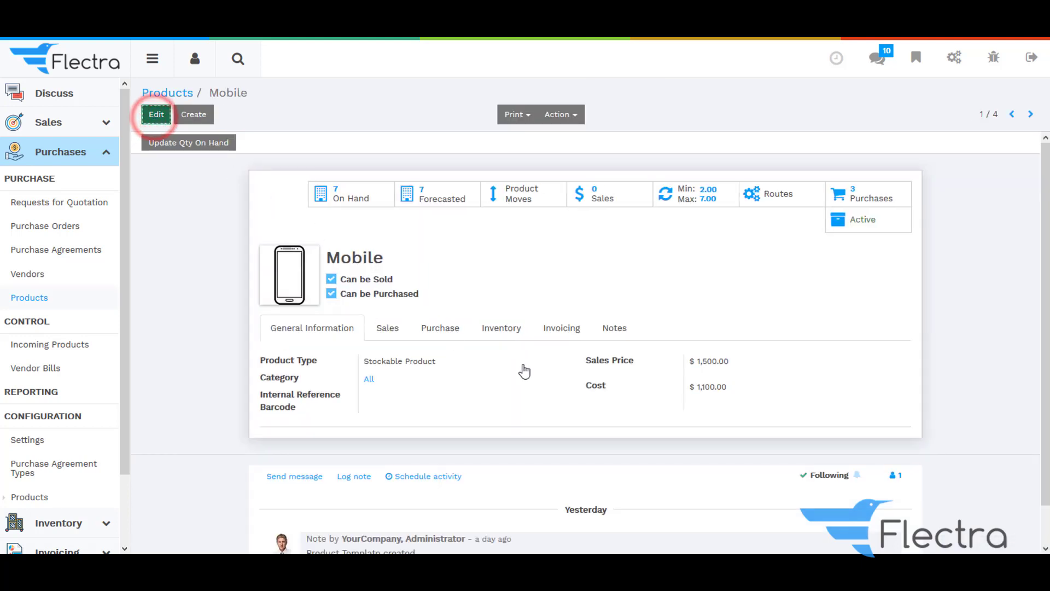
{"action": "left_click", "coordinate": [418, 374]}
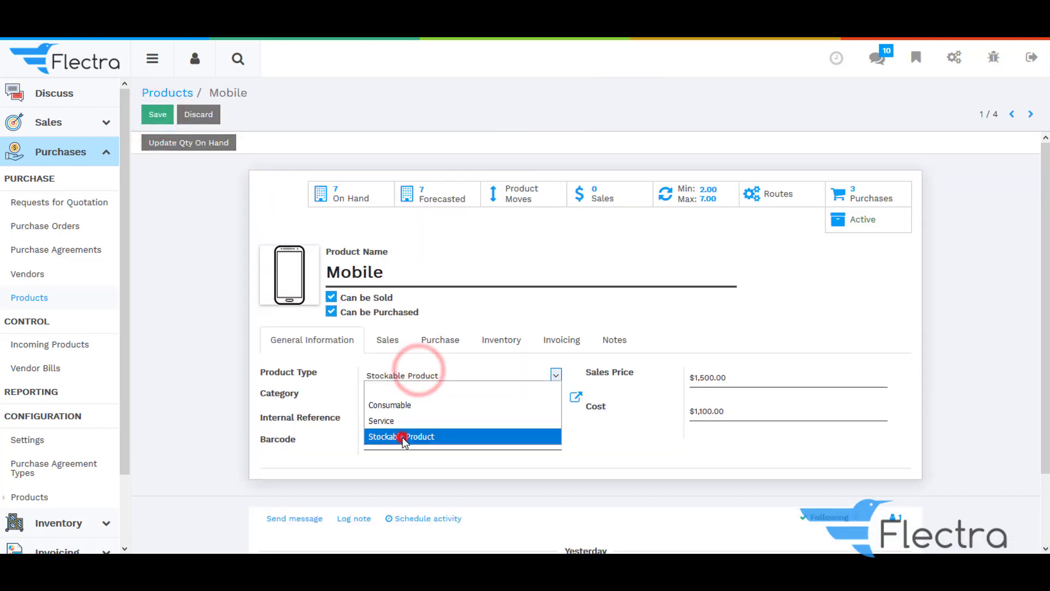
{"action": "left_click", "coordinate": [403, 437]}
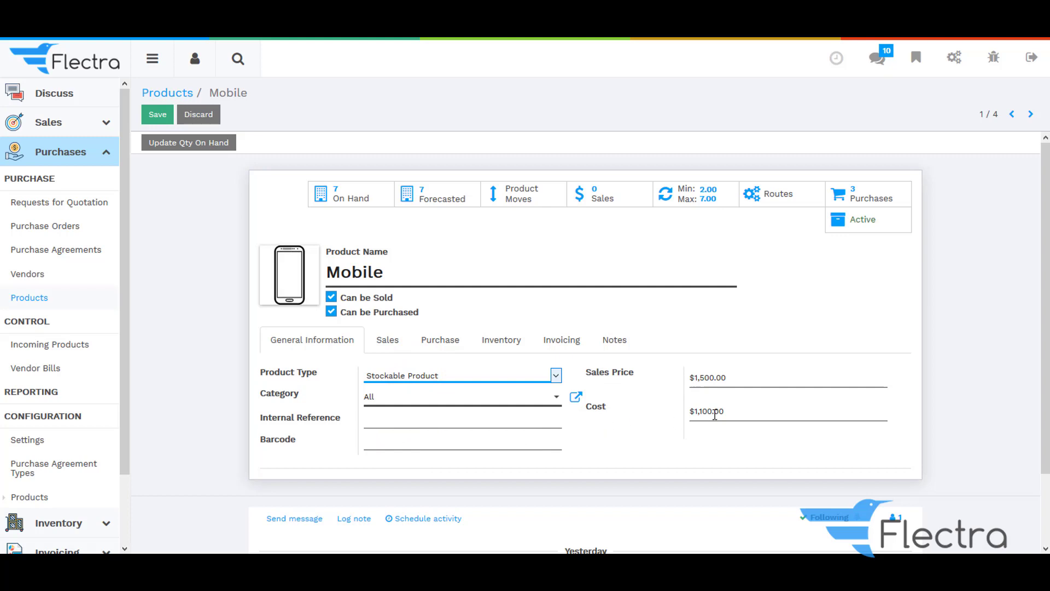
{"action": "left_click", "coordinate": [443, 340]}
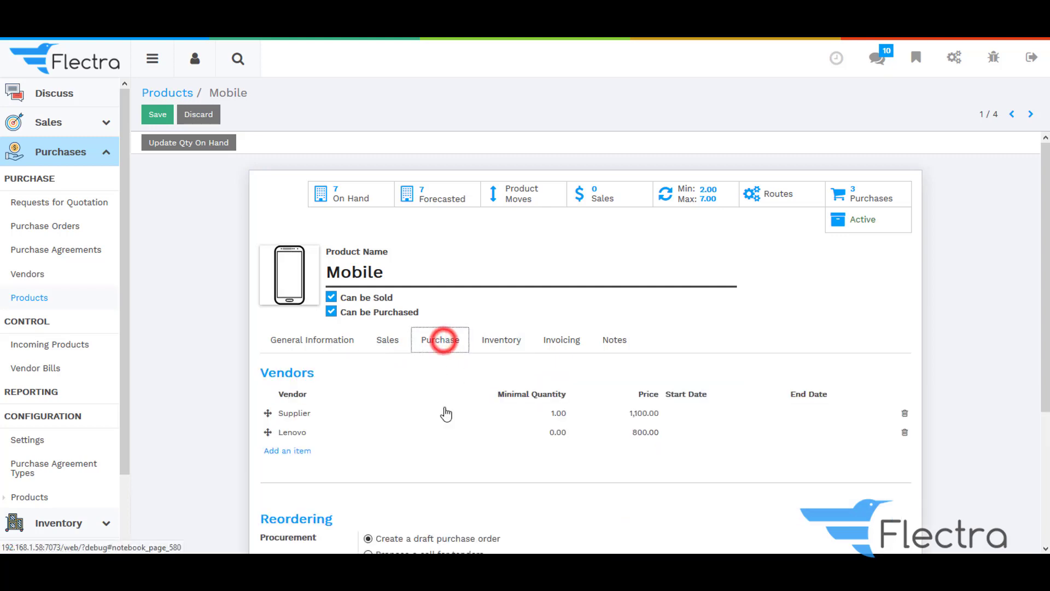
{"action": "left_click", "coordinate": [904, 432]}
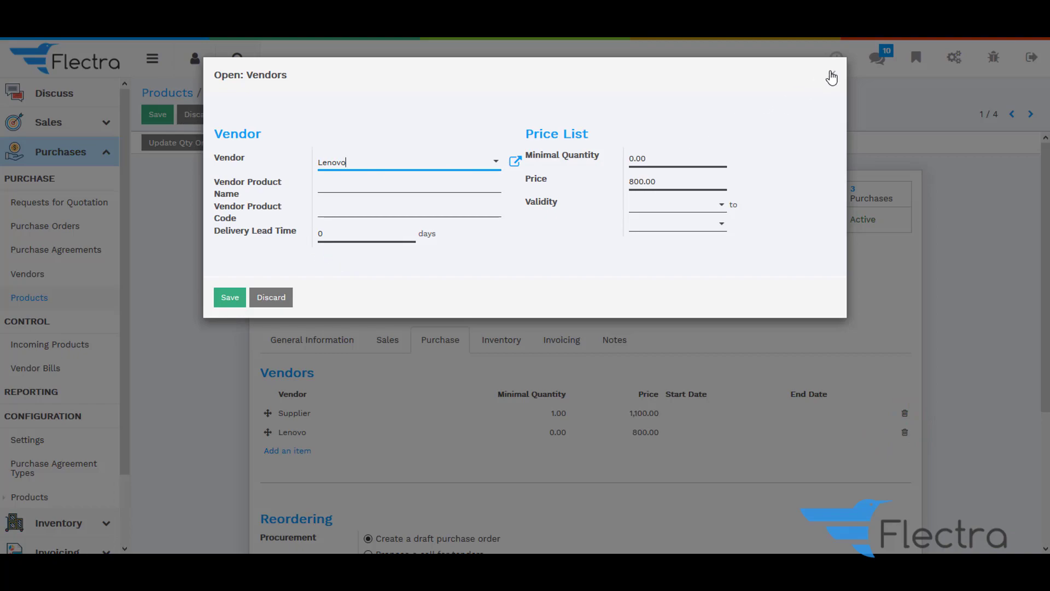
{"action": "left_click", "coordinate": [832, 69]}
{"action": "left_click", "coordinate": [905, 432]}
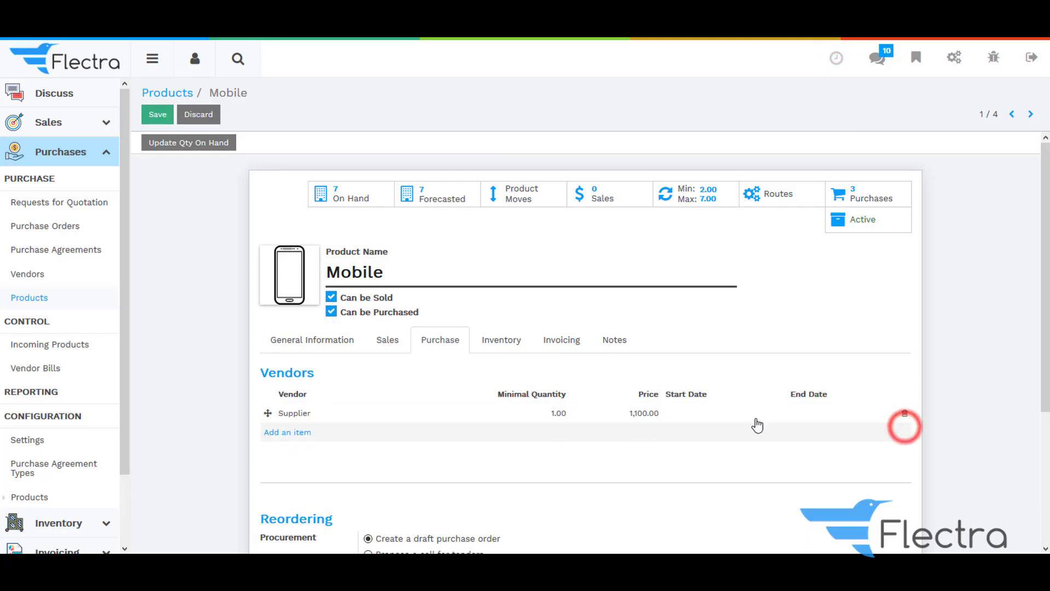
Review the Supplier vendor at 1,100.00 and the invoicing settings, then save the product
{"action": "left_click", "coordinate": [485, 416]}
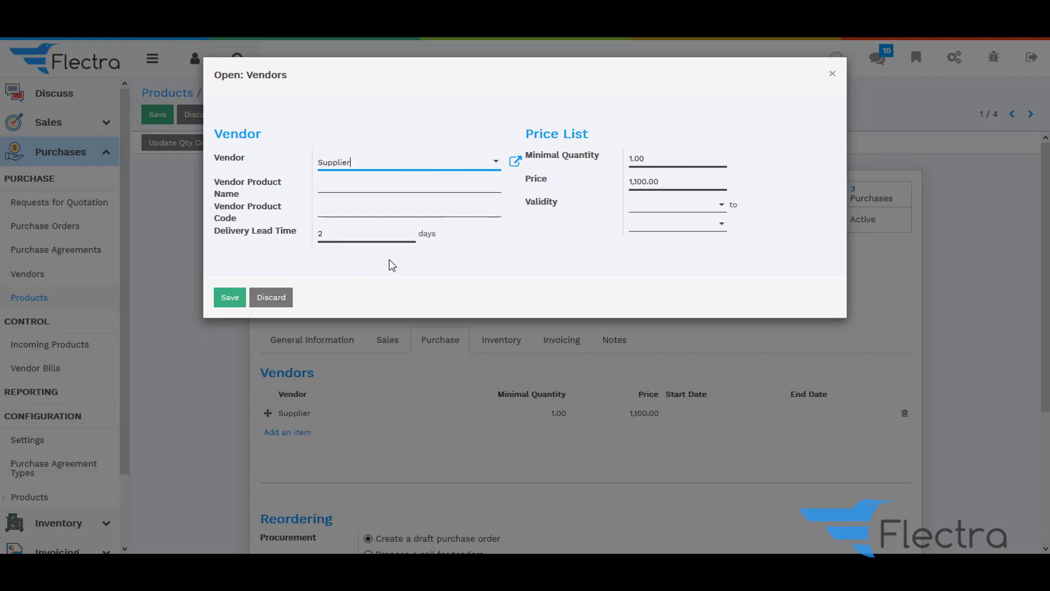
{"action": "left_click", "coordinate": [229, 297]}
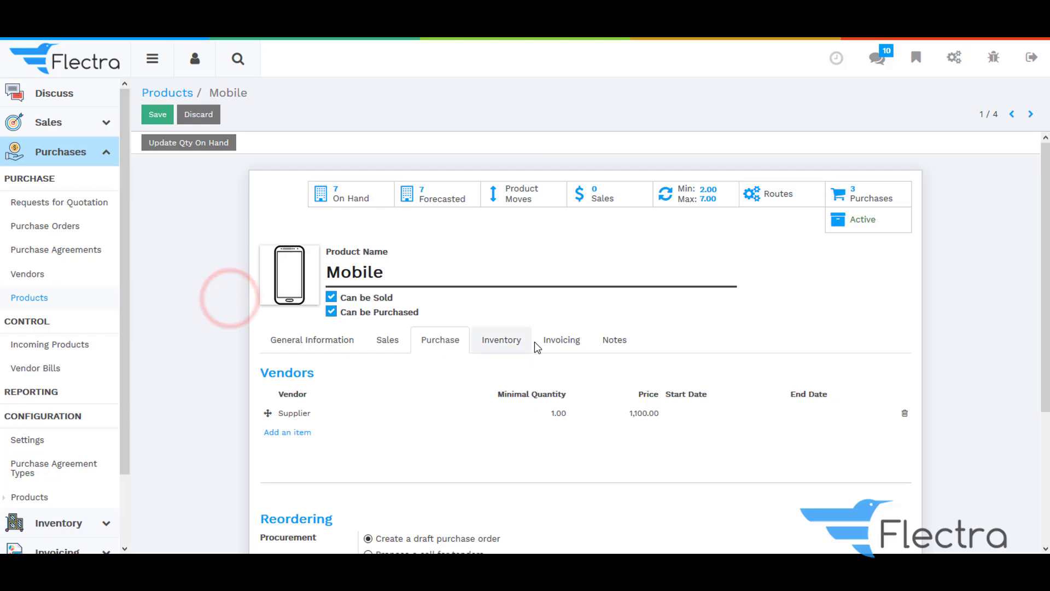
{"action": "left_click", "coordinate": [554, 342]}
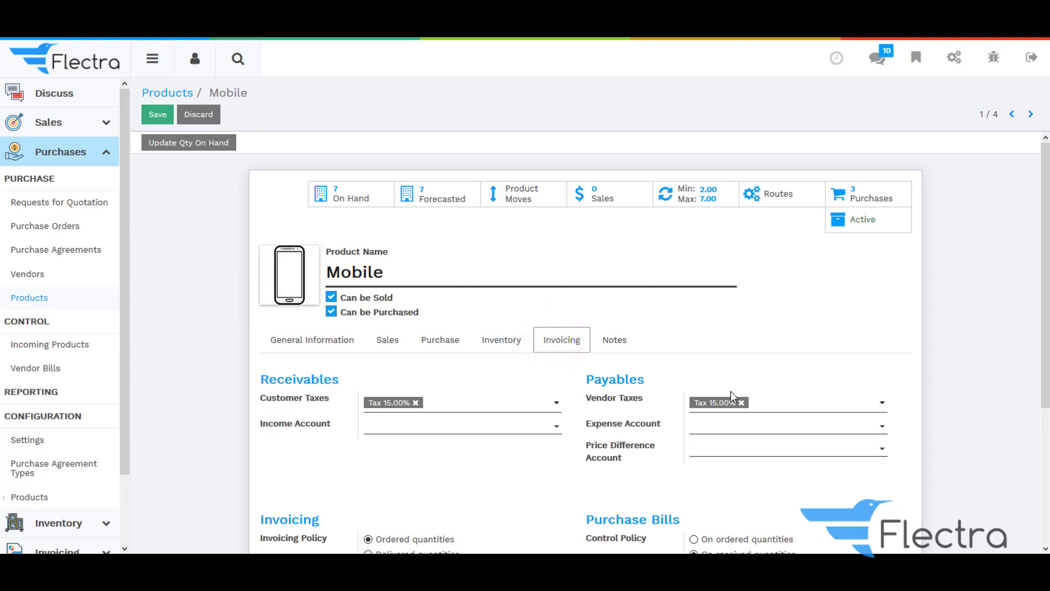
{"action": "left_click", "coordinate": [440, 340]}
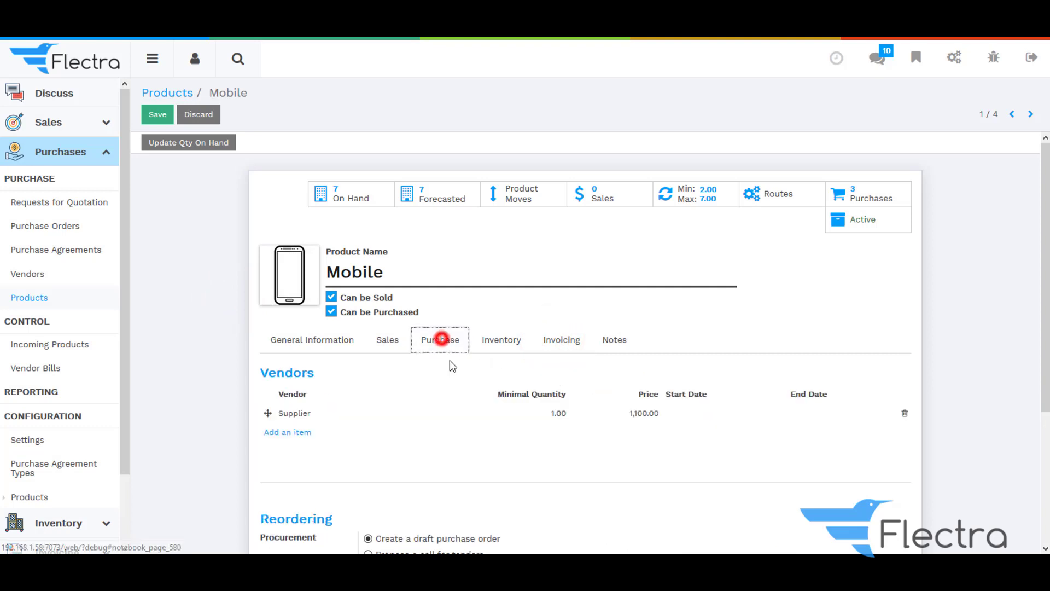
{"action": "left_click", "coordinate": [158, 114]}
Enable Order Approval for purchase orders above a $5,000.00 minimum and save the settings
{"action": "left_click", "coordinate": [162, 93]}
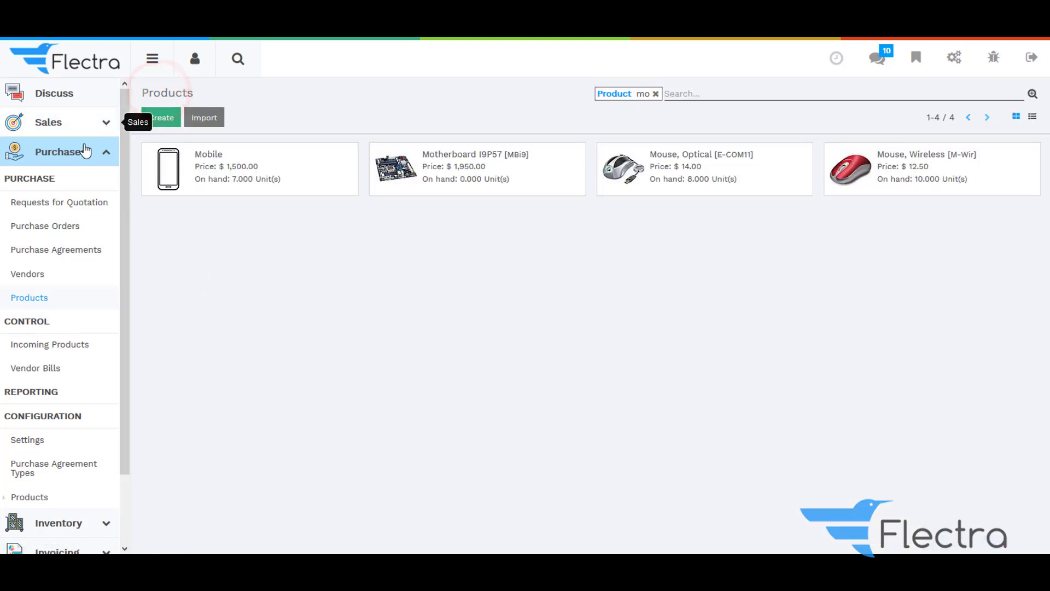
{"action": "scroll", "coordinate": [46, 337], "scroll_direction": "down", "scroll_amount": 3}
{"action": "left_click", "coordinate": [38, 361]}
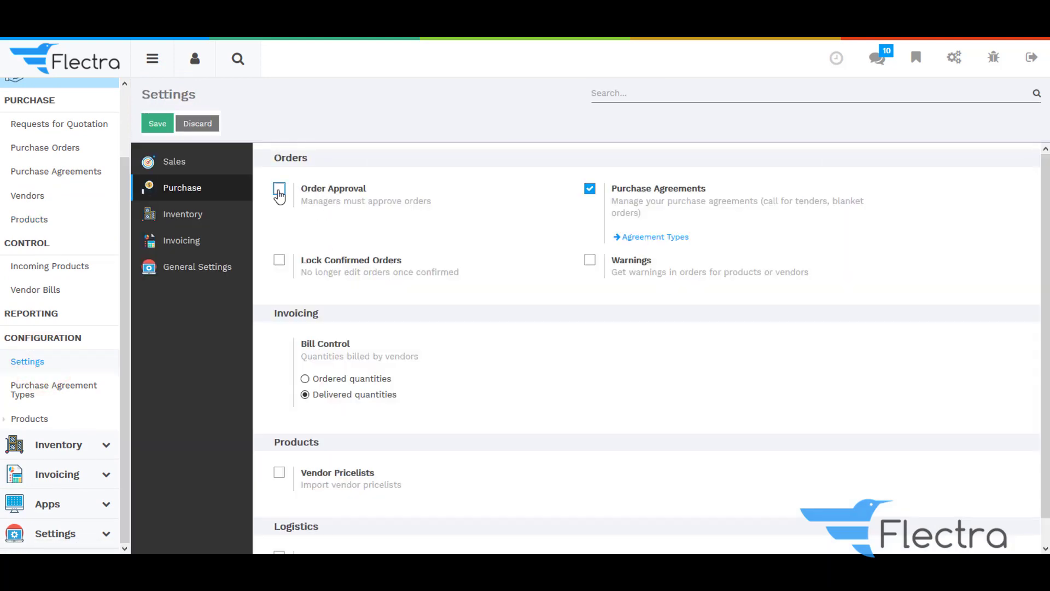
{"action": "left_click", "coordinate": [279, 191]}
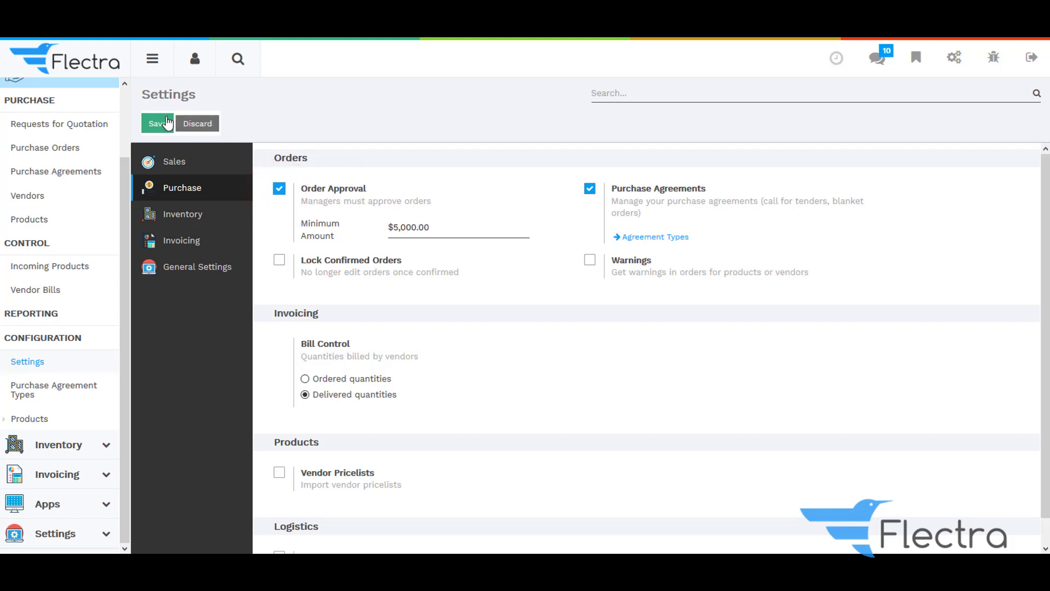
{"action": "left_click", "coordinate": [167, 123]}
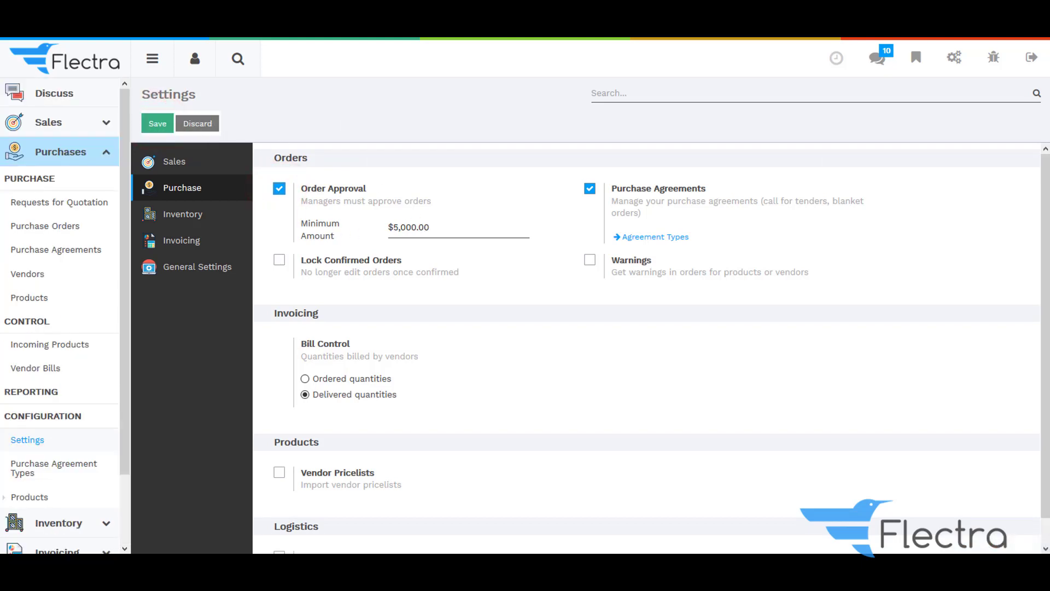
{"action": "left_click", "coordinate": [106, 156]}
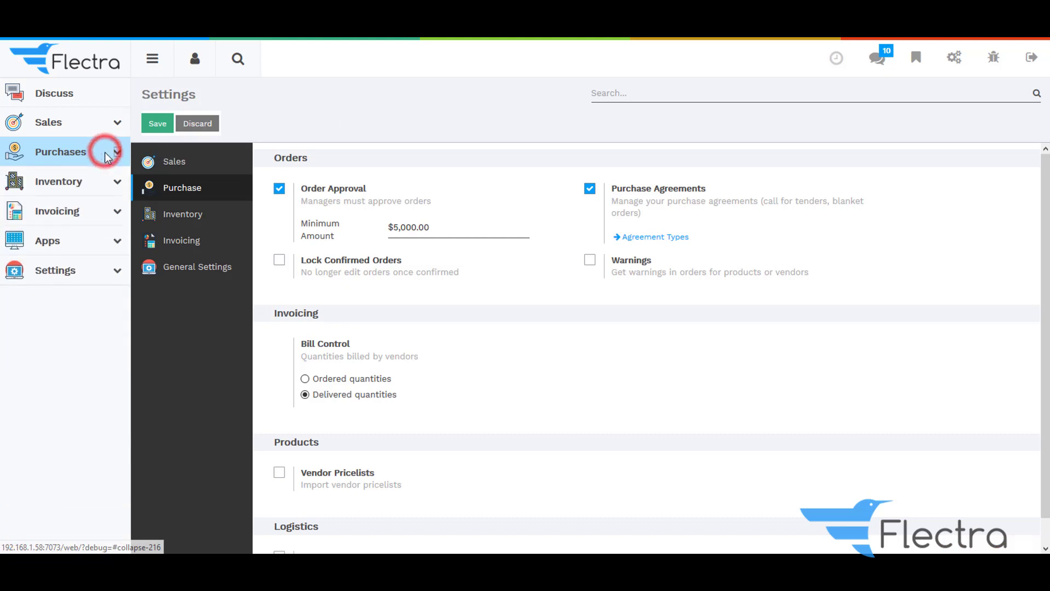
{"action": "left_click", "coordinate": [90, 273]}
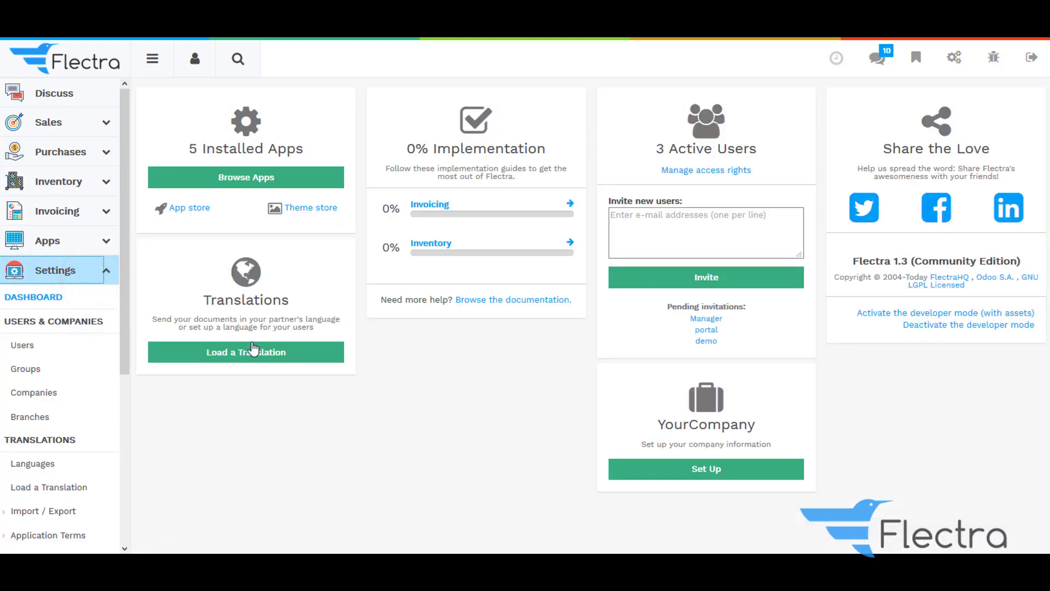
Verify Demo User has Purchases: User access, save it, and return to the Users list
{"action": "left_click", "coordinate": [38, 350]}
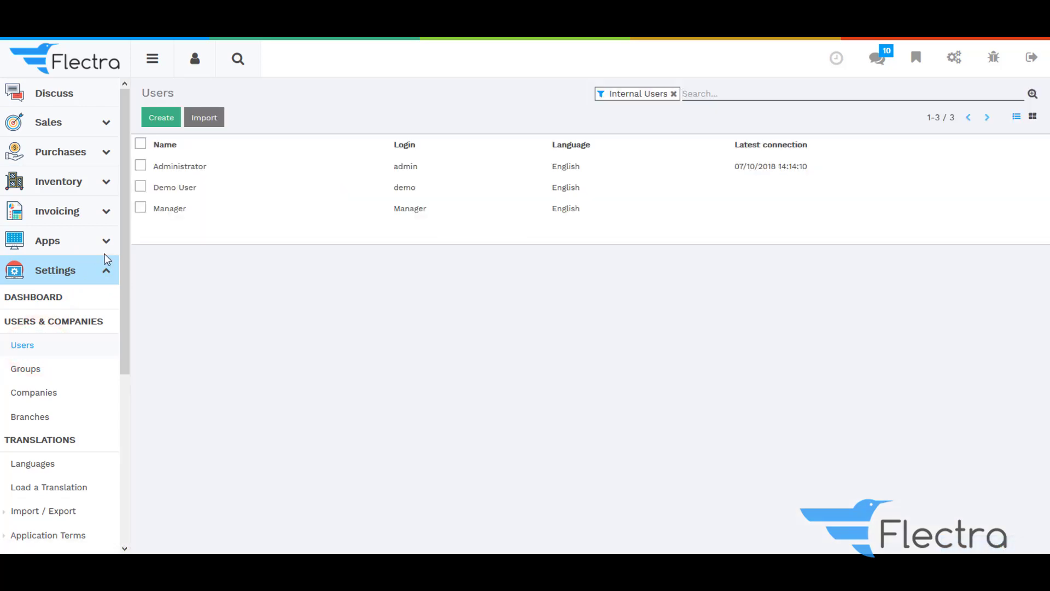
{"action": "left_click", "coordinate": [417, 191]}
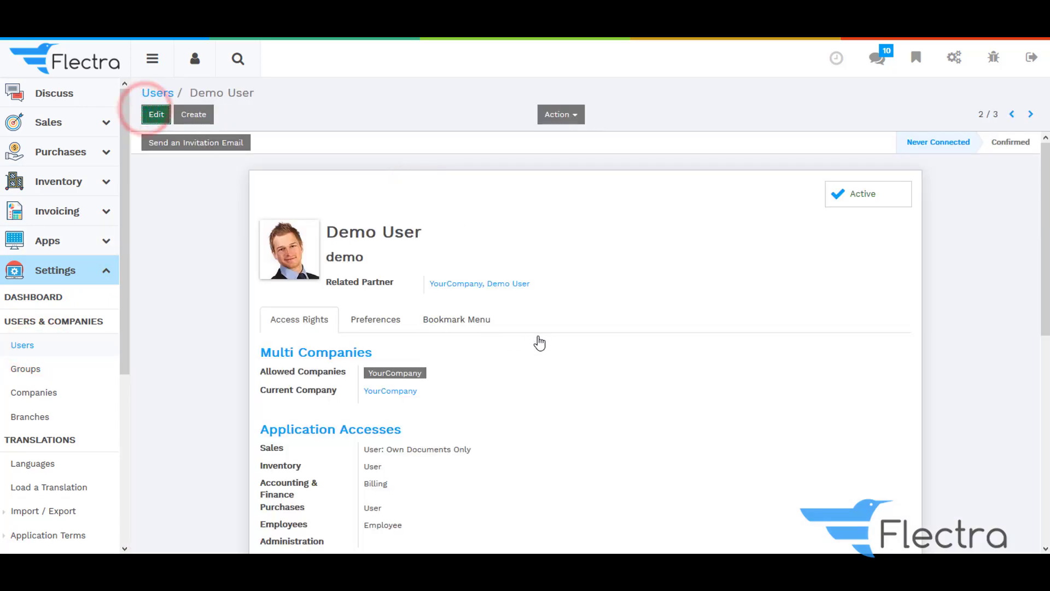
{"action": "scroll", "coordinate": [537, 342], "scroll_direction": "down", "scroll_amount": 5}
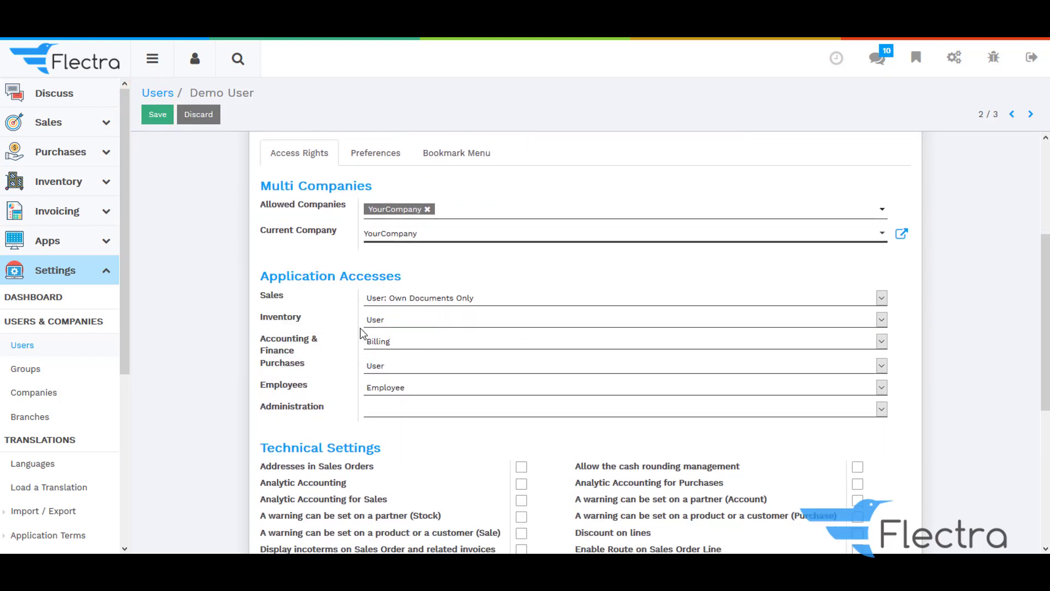
{"action": "left_click", "coordinate": [152, 117]}
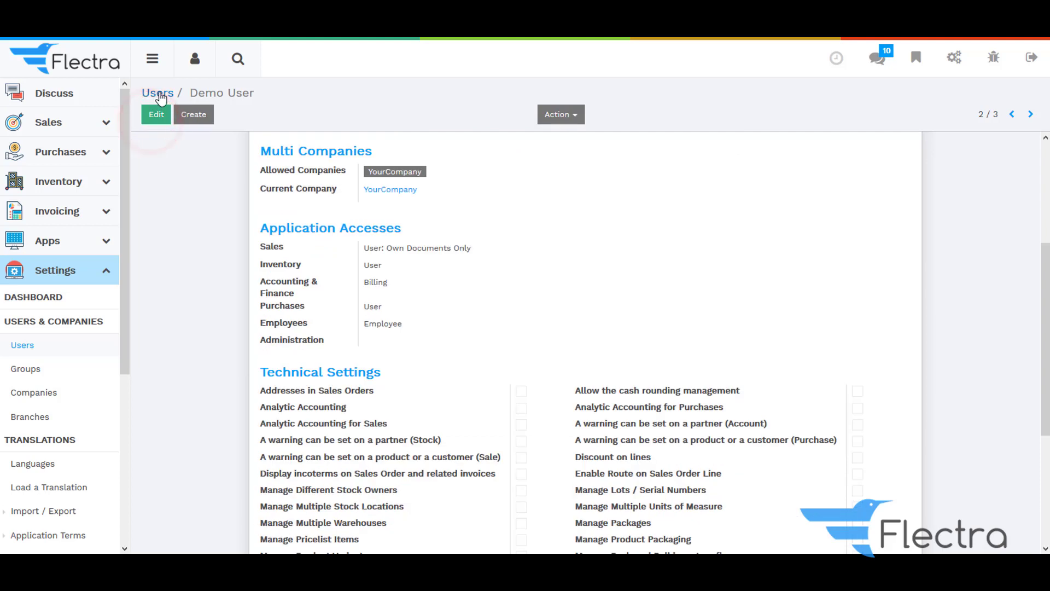
{"action": "left_click", "coordinate": [158, 93]}
{"action": "left_click", "coordinate": [175, 209]}
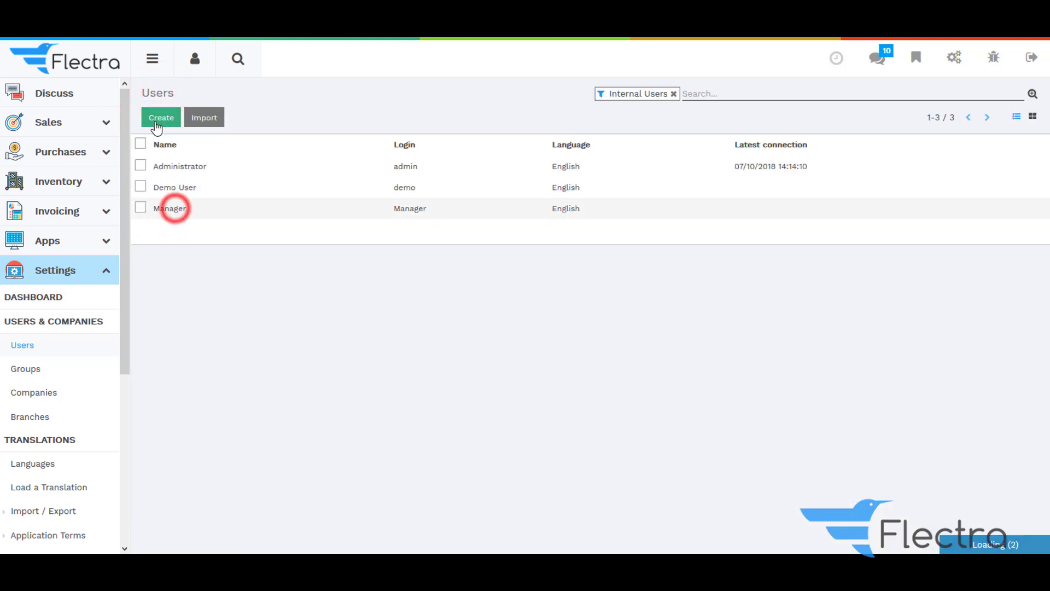
{"action": "scroll", "coordinate": [163, 160], "scroll_direction": "down", "scroll_amount": 3}
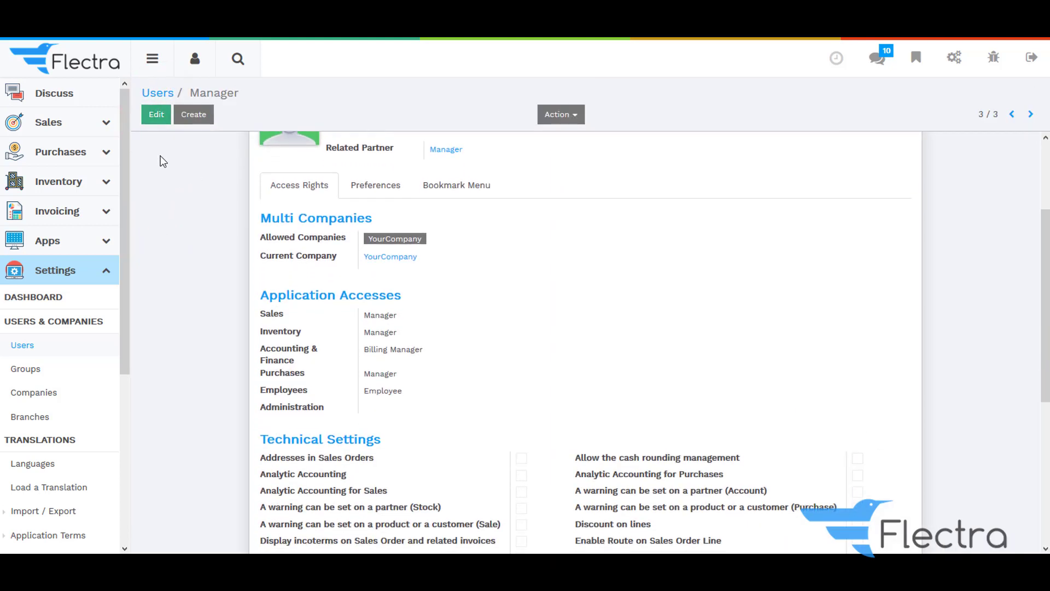
{"action": "left_click", "coordinate": [149, 121]}
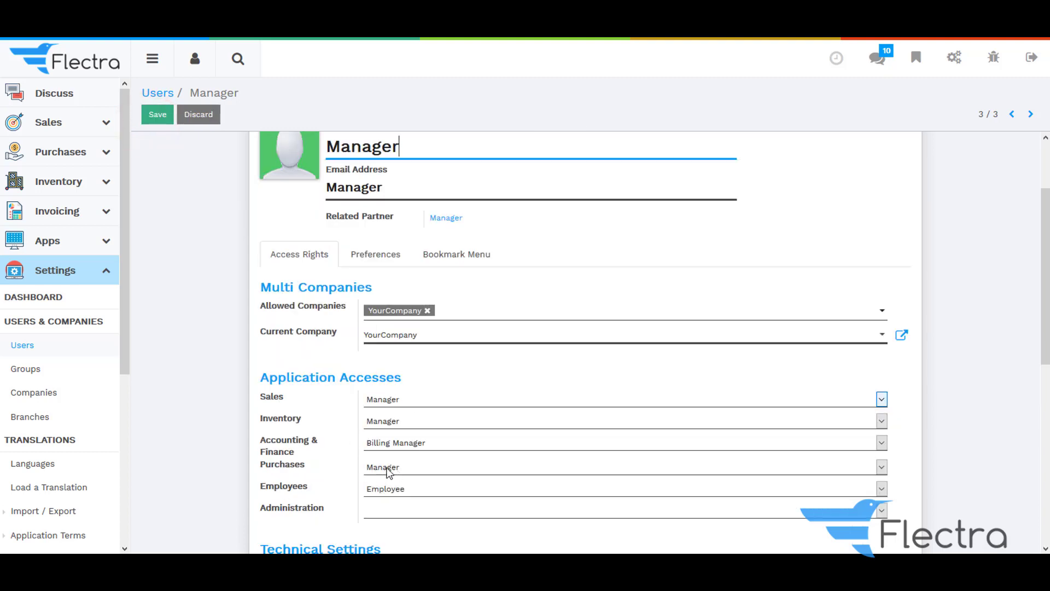
{"action": "scroll", "coordinate": [292, 395], "scroll_direction": "up", "scroll_amount": 3}
{"action": "left_click", "coordinate": [152, 120]}
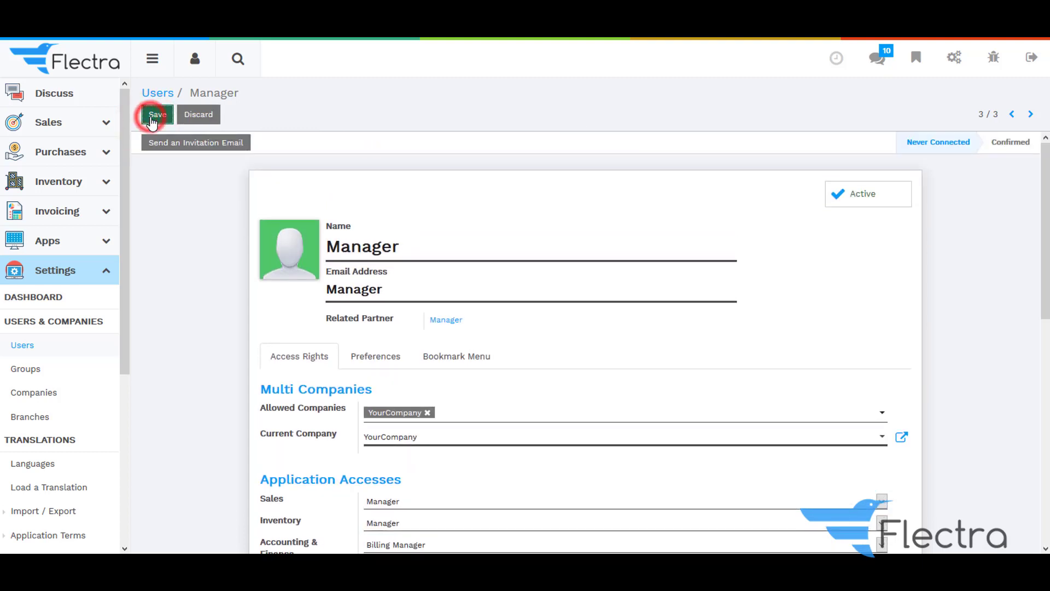
{"action": "left_click", "coordinate": [158, 93]}
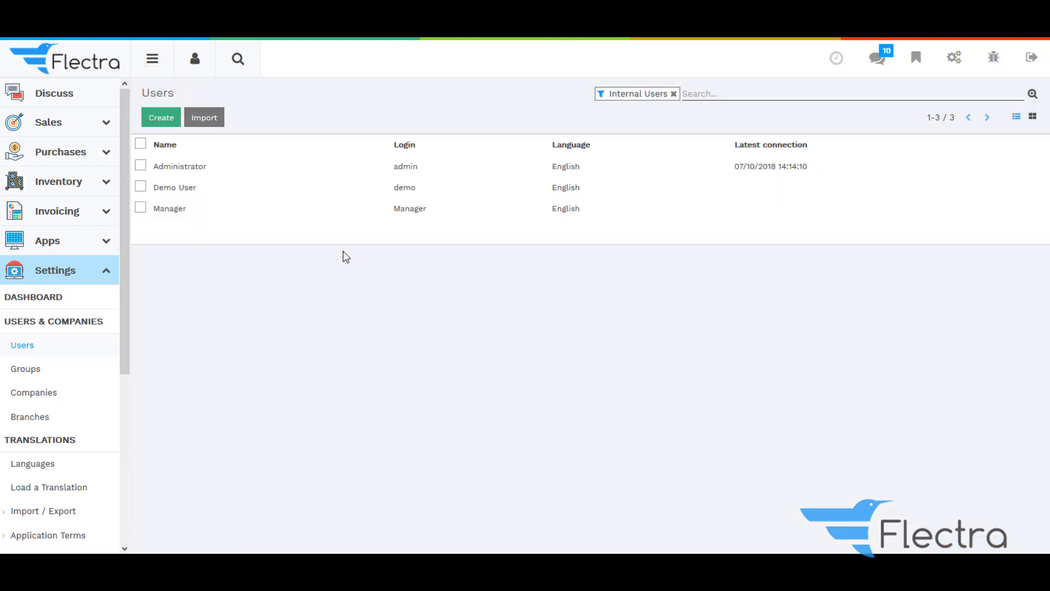
{"action": "left_click", "coordinate": [1028, 64]}
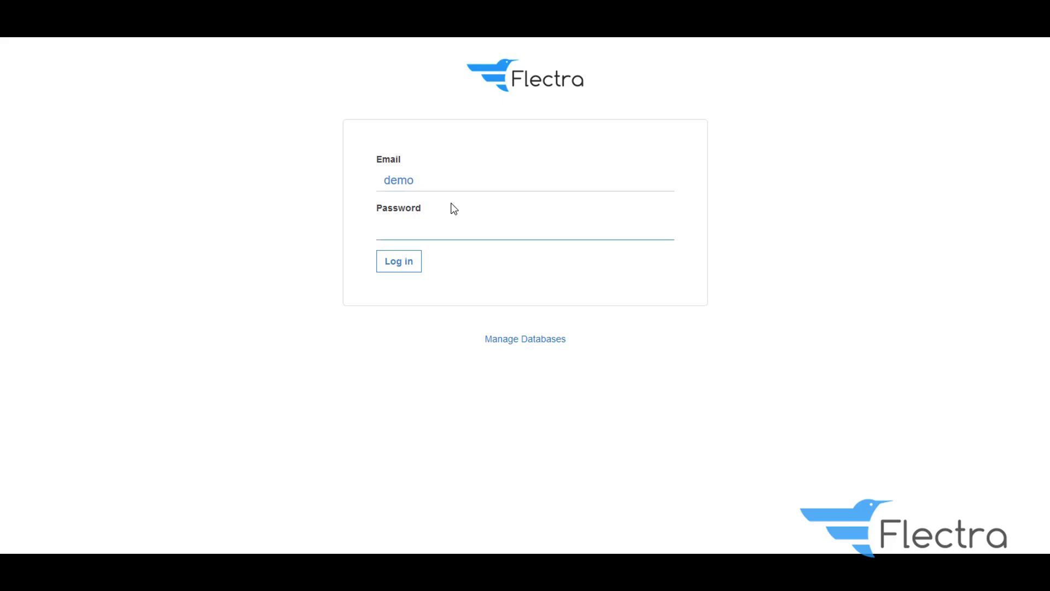
As the demo user, start a new request for quotation with vendor Supplier
{"action": "left_click", "coordinate": [393, 264]}
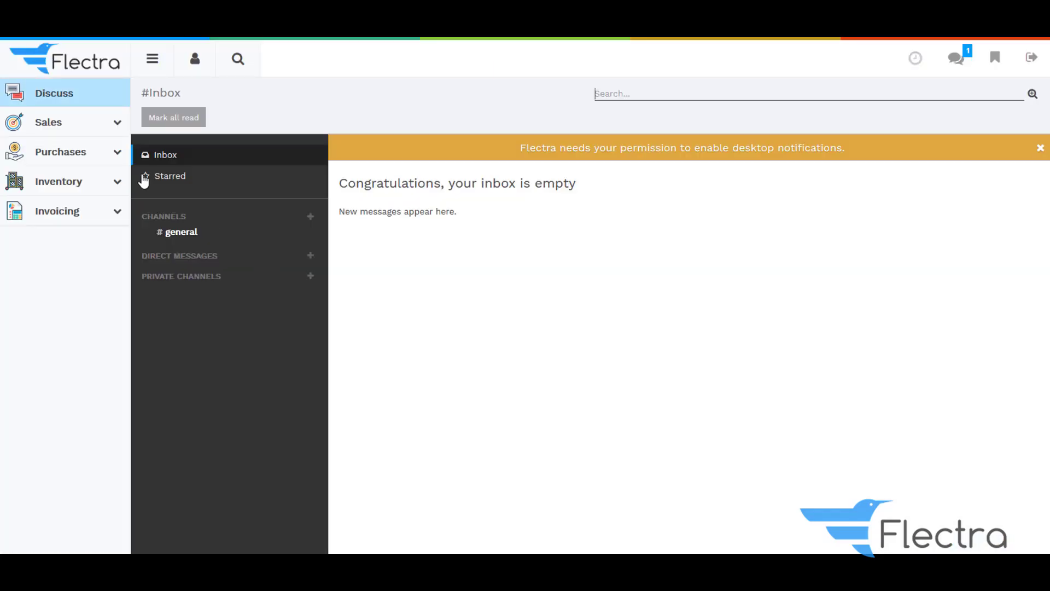
{"action": "left_click", "coordinate": [114, 156]}
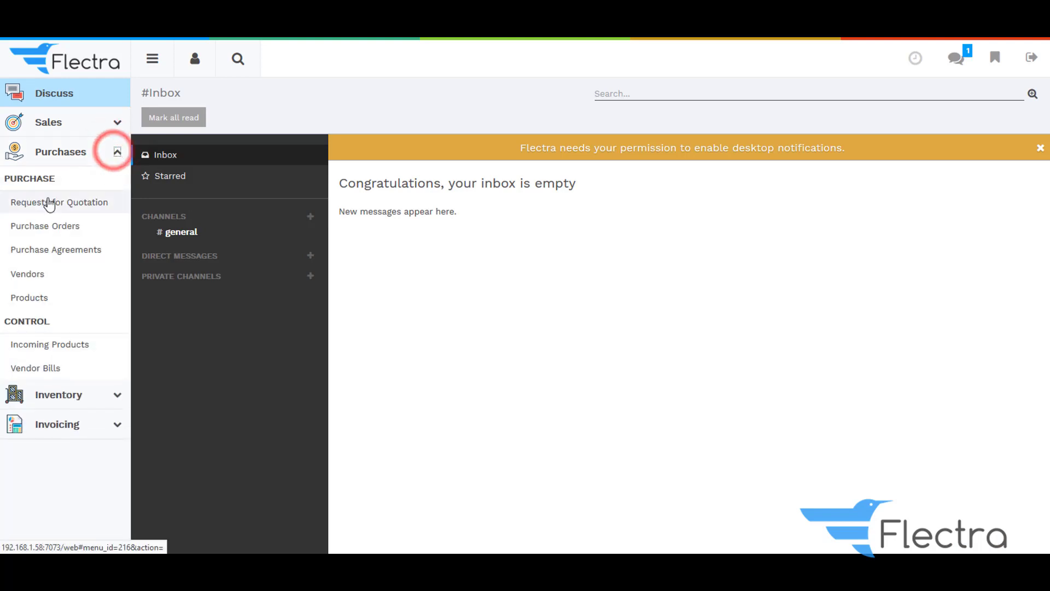
{"action": "left_click", "coordinate": [48, 203]}
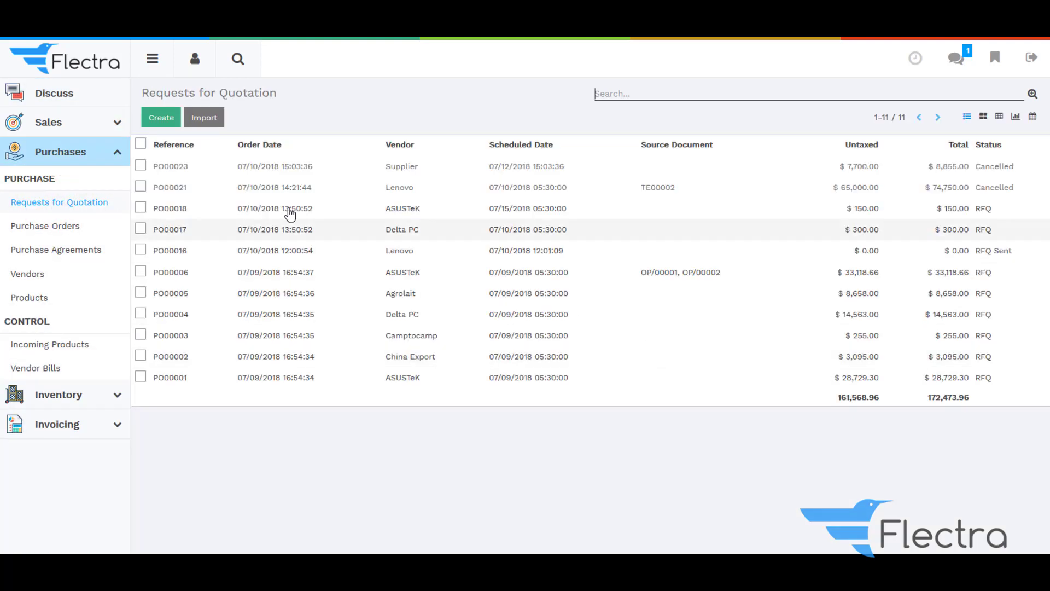
{"action": "left_click", "coordinate": [162, 117]}
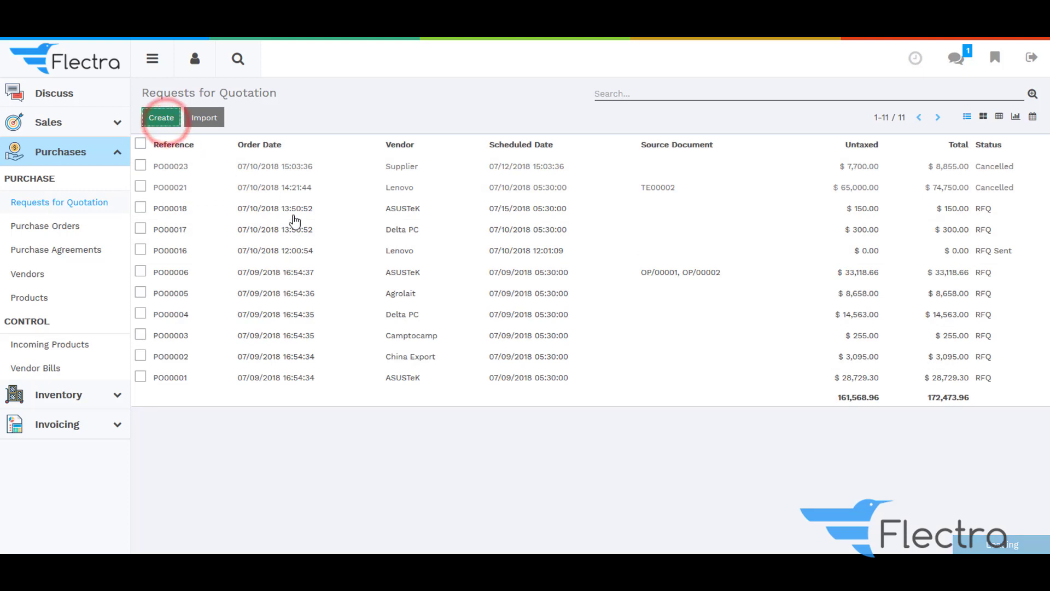
{"action": "type", "text": "su"}
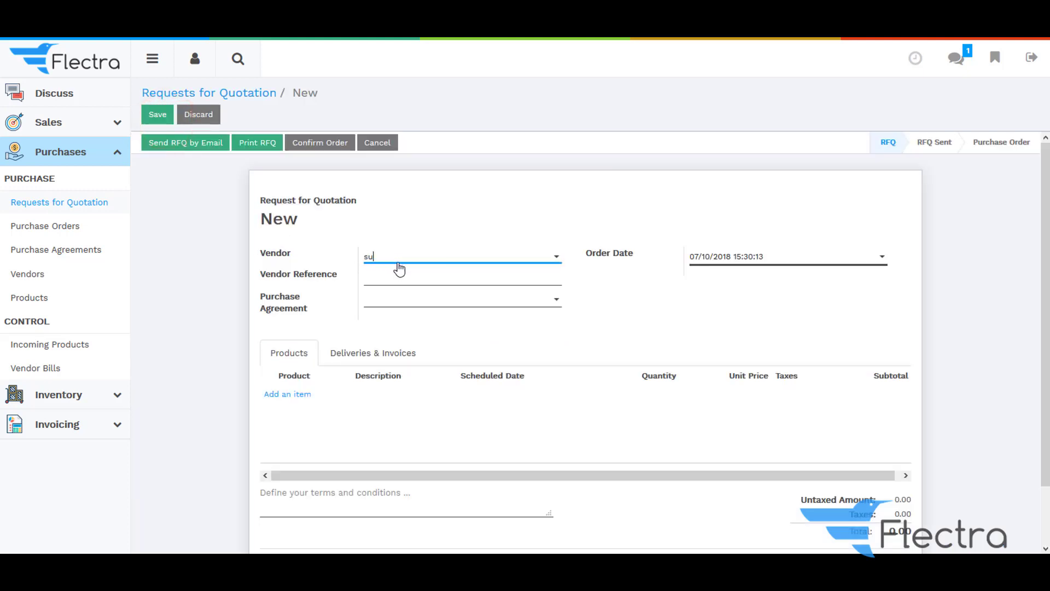
{"action": "type", "text": "pp"}
{"action": "left_click", "coordinate": [401, 293]}
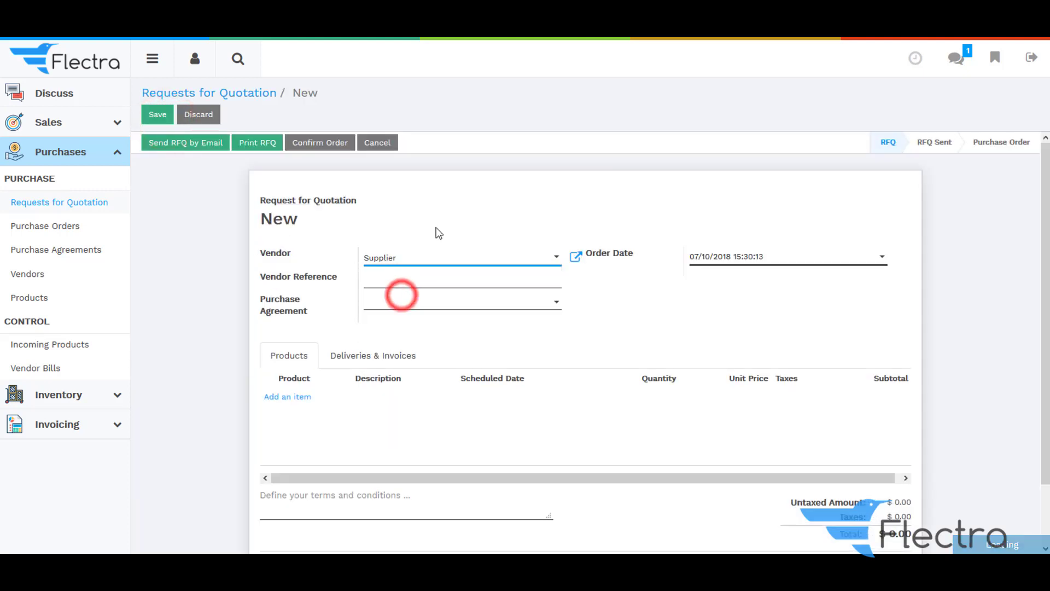
Add 6 Mobile units at 1,100.00 each and save the $7,590.00 quotation
{"action": "left_click", "coordinate": [300, 397]}
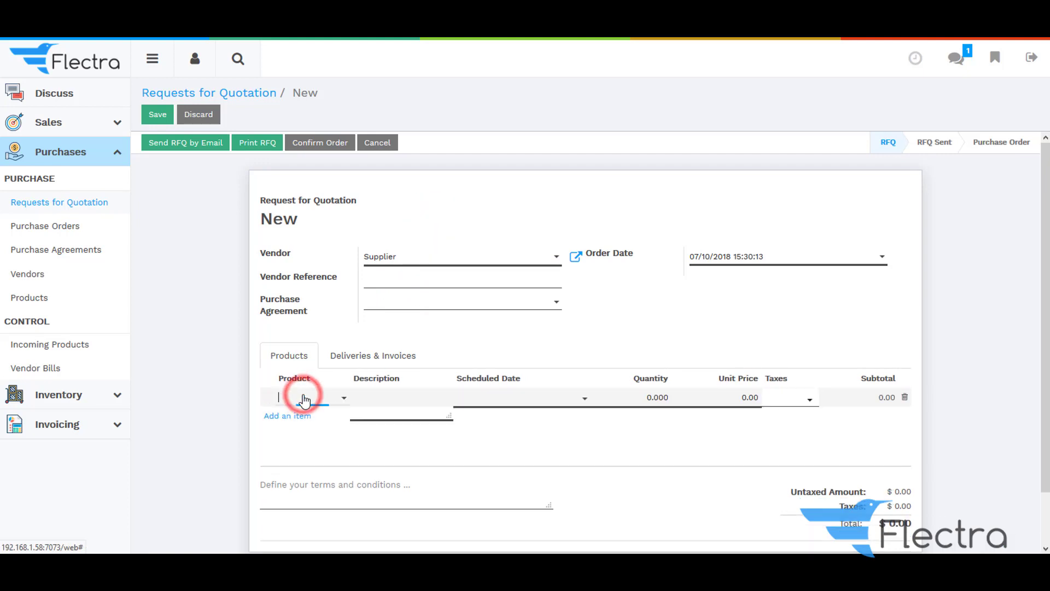
{"action": "left_click", "coordinate": [305, 399]}
{"action": "type", "text": "mo"}
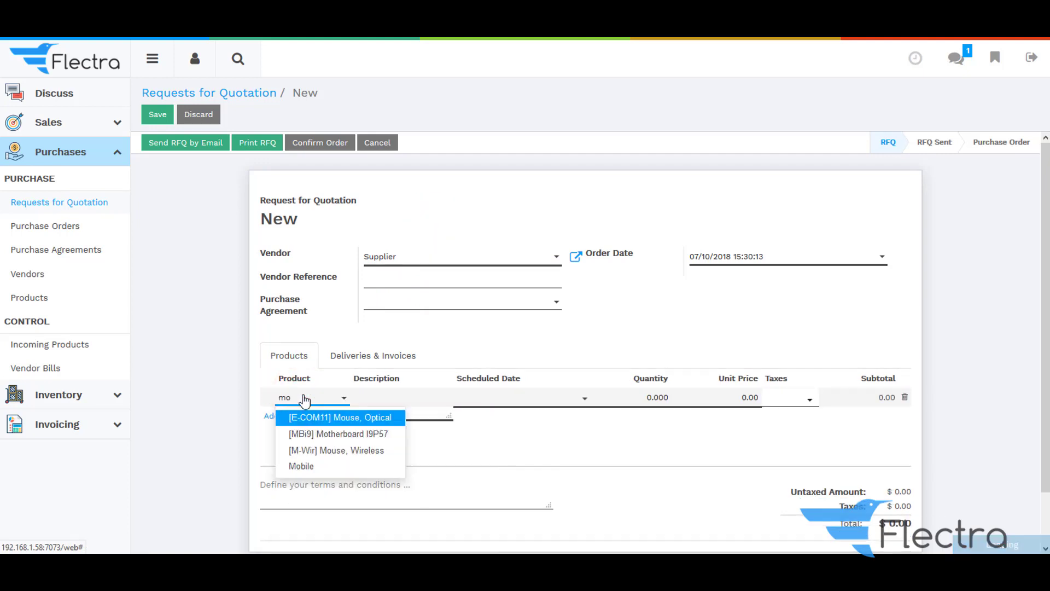
{"action": "left_click", "coordinate": [312, 466]}
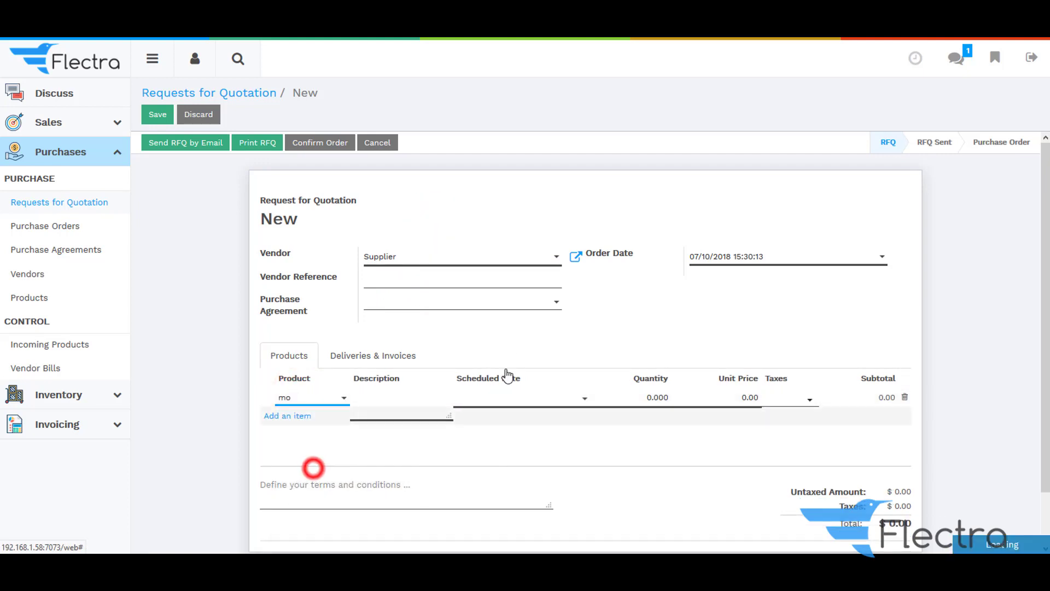
{"action": "left_click", "coordinate": [554, 336]}
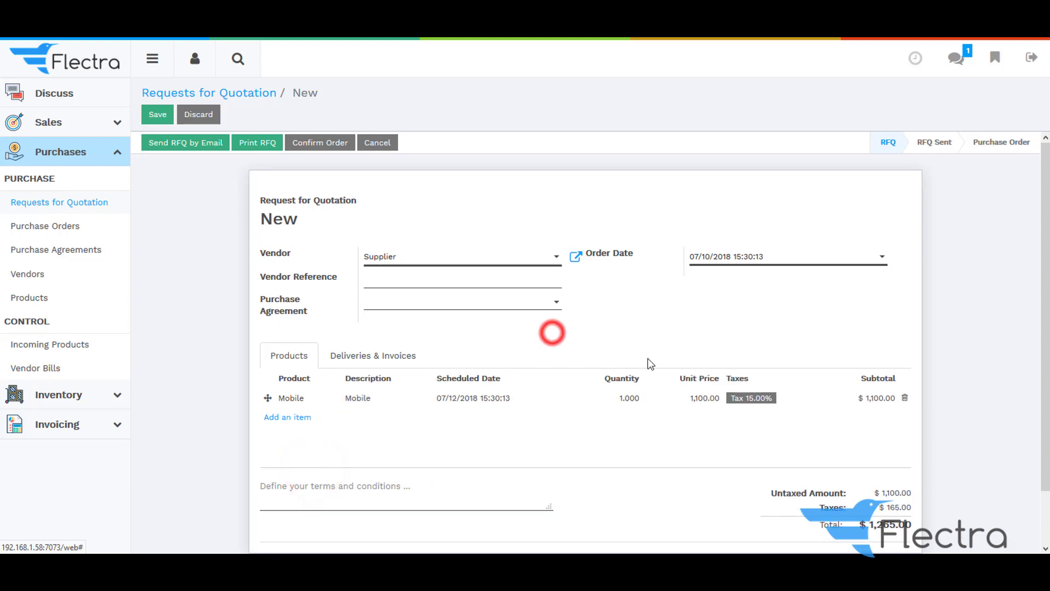
{"action": "left_click", "coordinate": [617, 403]}
{"action": "double_click", "coordinate": [618, 399]}
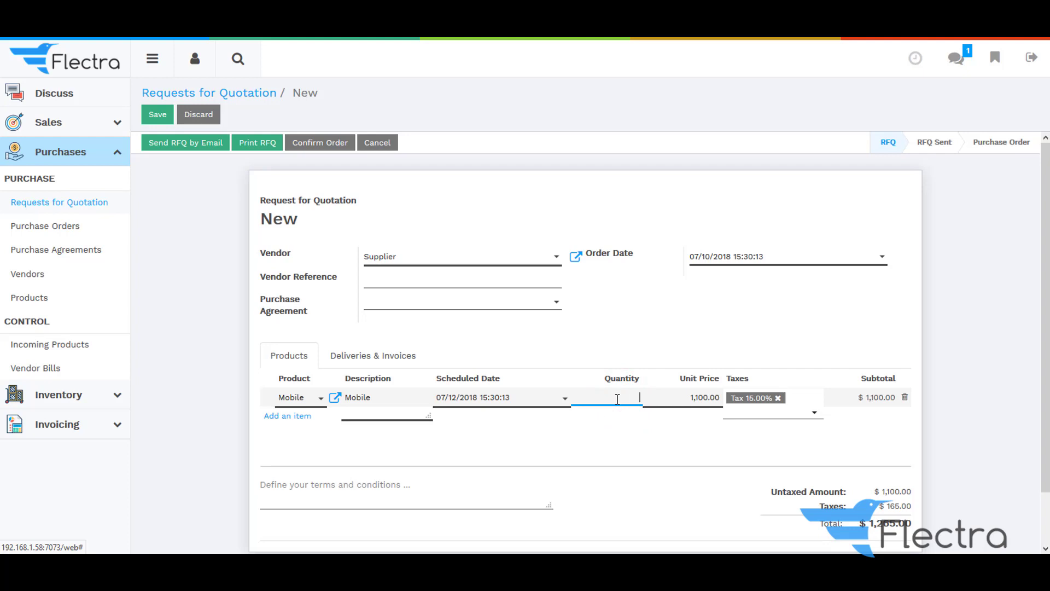
{"action": "type", "text": "6"}
{"action": "left_click", "coordinate": [646, 328]}
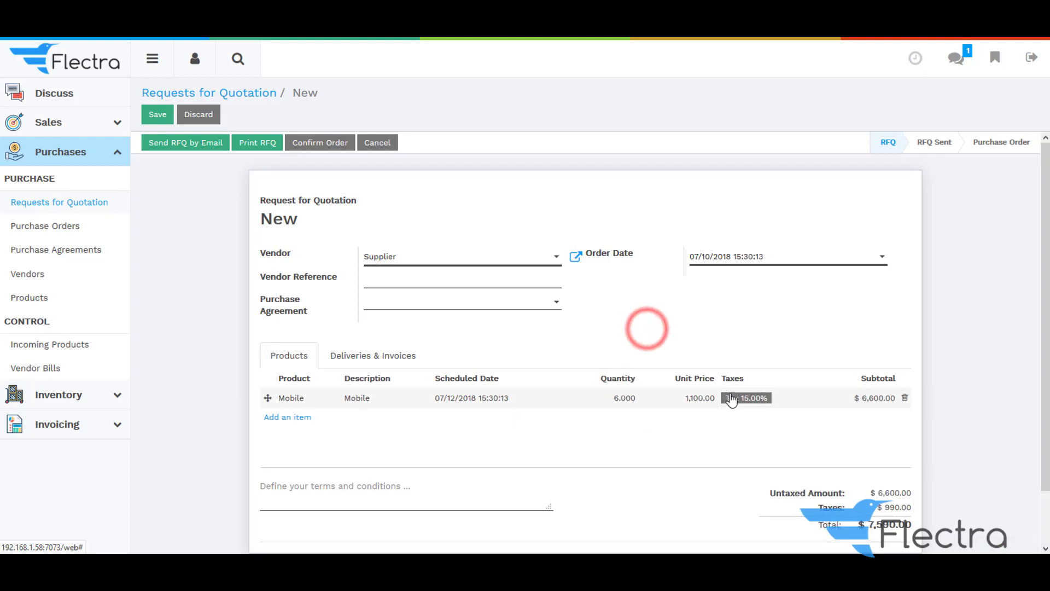
{"action": "scroll", "coordinate": [718, 404], "scroll_direction": "down", "scroll_amount": 2}
{"action": "scroll", "coordinate": [358, 351], "scroll_direction": "up", "scroll_amount": 2}
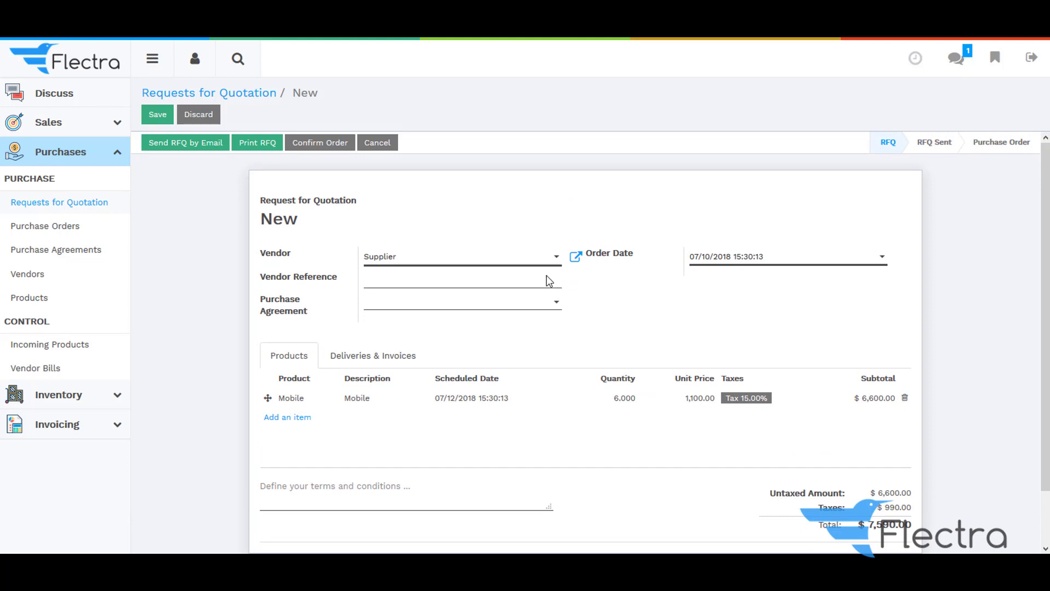
{"action": "left_click", "coordinate": [158, 115]}
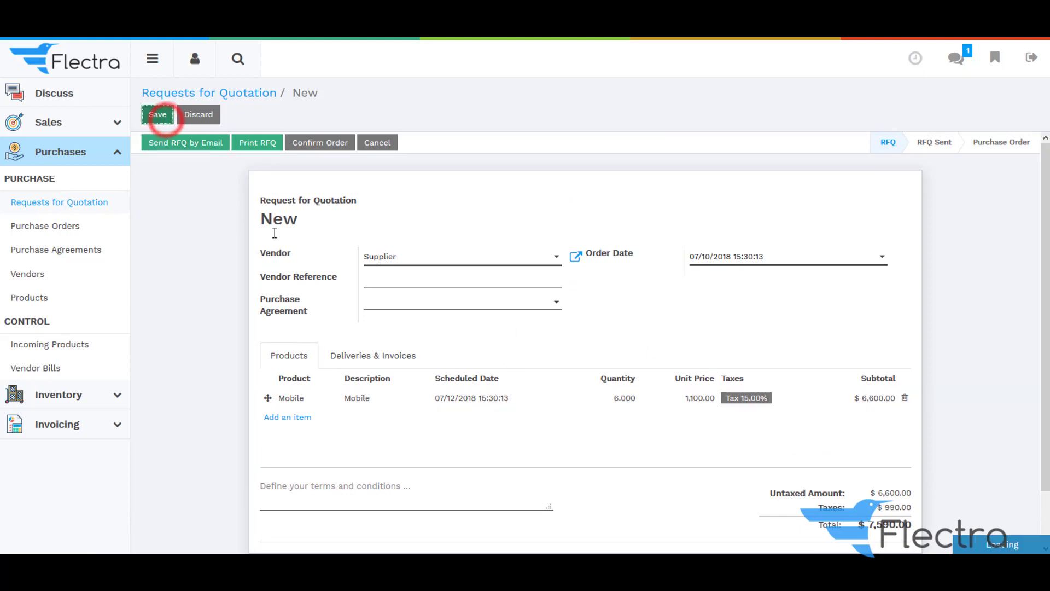
Confirm PO00025 into To Approve and download its Purchase Order PDF
{"action": "left_click", "coordinate": [306, 146]}
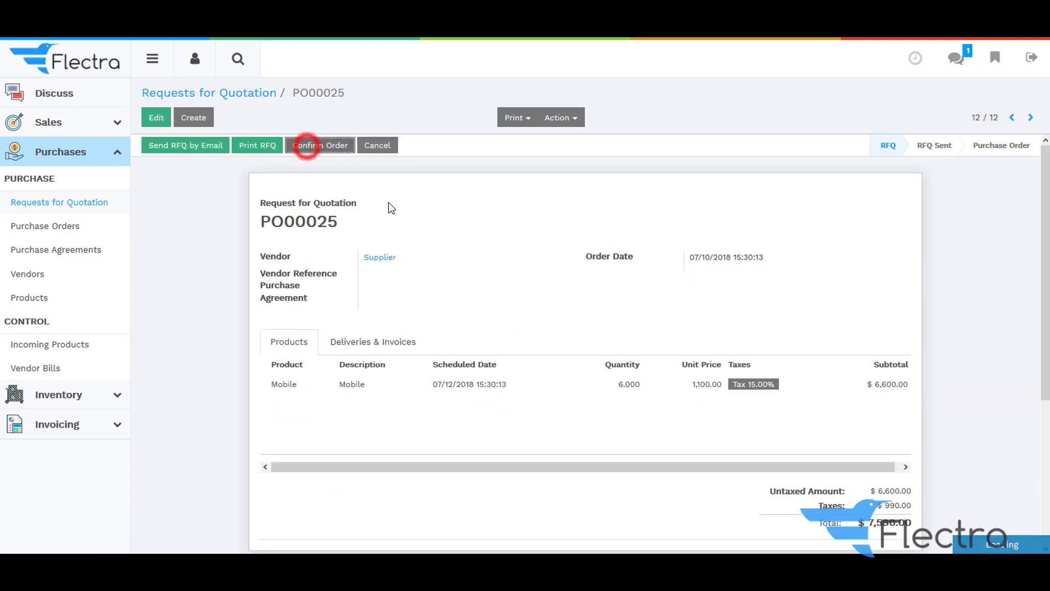
{"action": "left_click", "coordinate": [519, 118]}
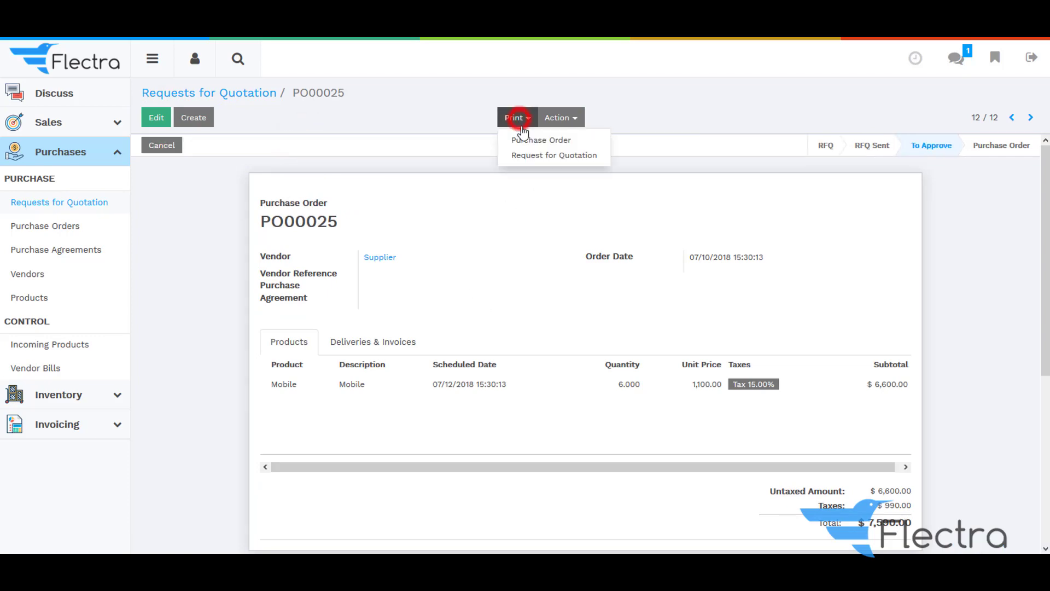
{"action": "left_click", "coordinate": [522, 140]}
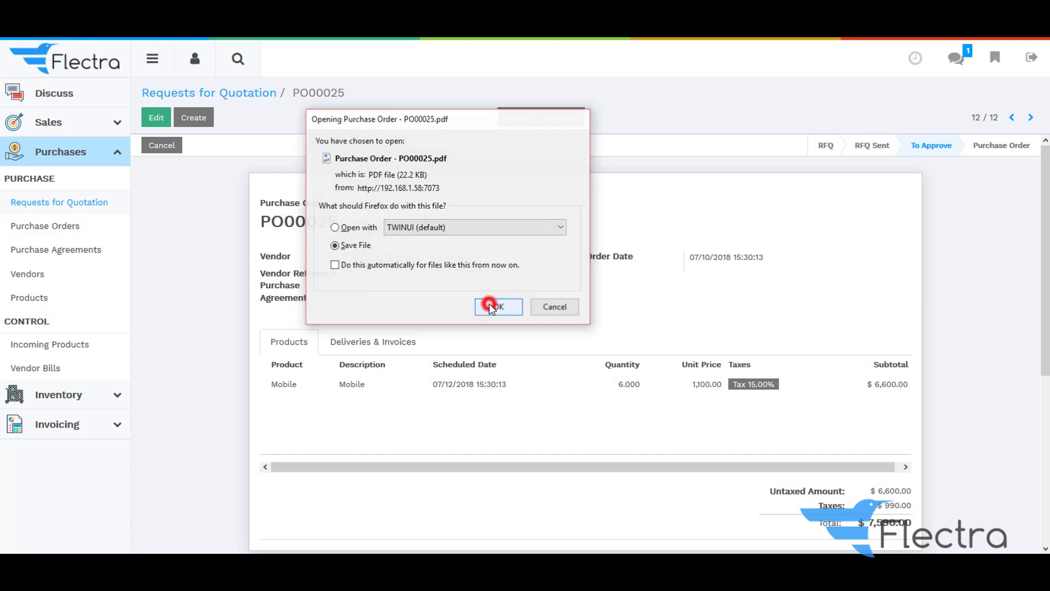
{"action": "left_click", "coordinate": [491, 304]}
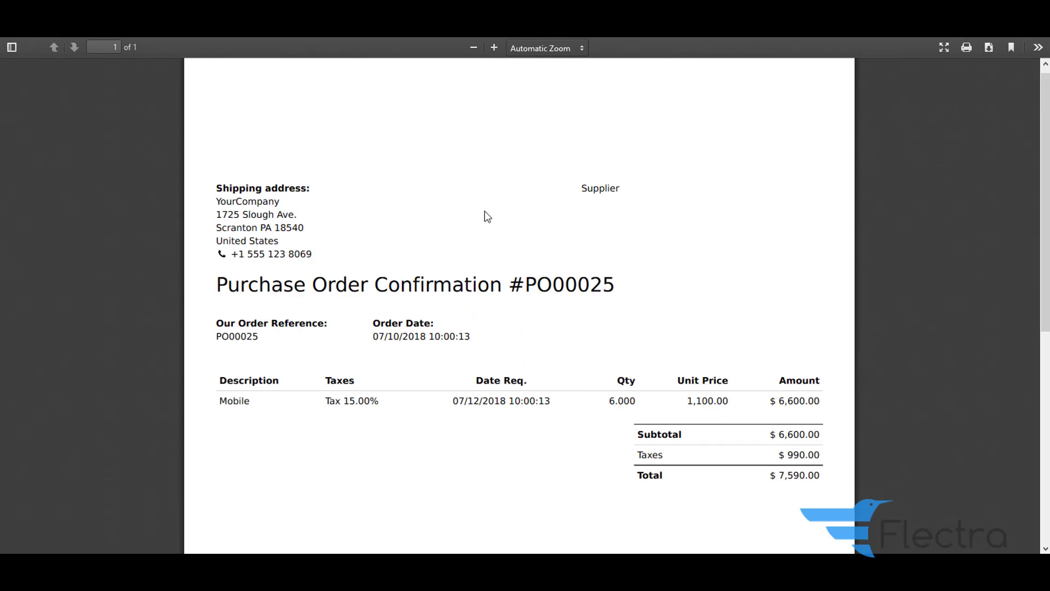
Look over the PO00025 confirmation PDF, then sign out of Flectra
{"action": "left_click", "coordinate": [581, 191]}
{"action": "left_click", "coordinate": [628, 188]}
{"action": "scroll", "coordinate": [446, 290], "scroll_direction": "up", "scroll_amount": 1}
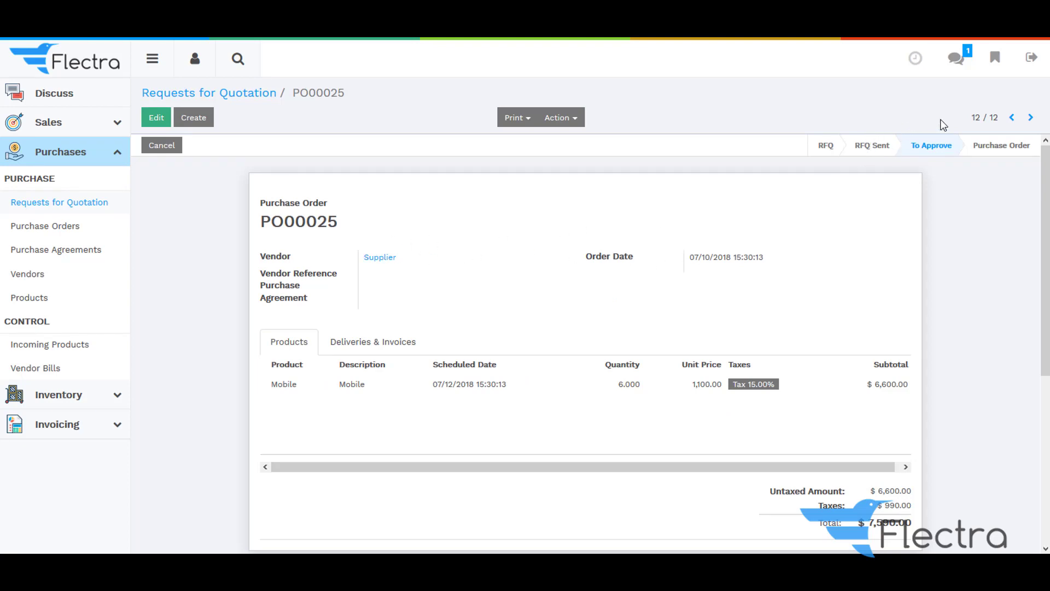
{"action": "left_click", "coordinate": [1029, 58]}
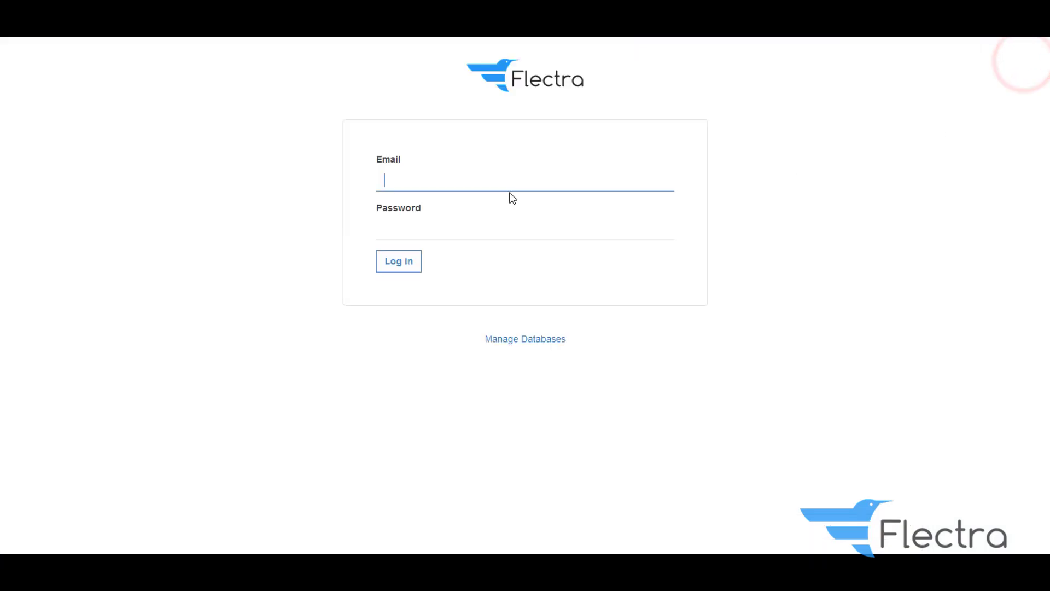
Log in with the manager account's login and password
{"action": "type", "text": "Ma"}
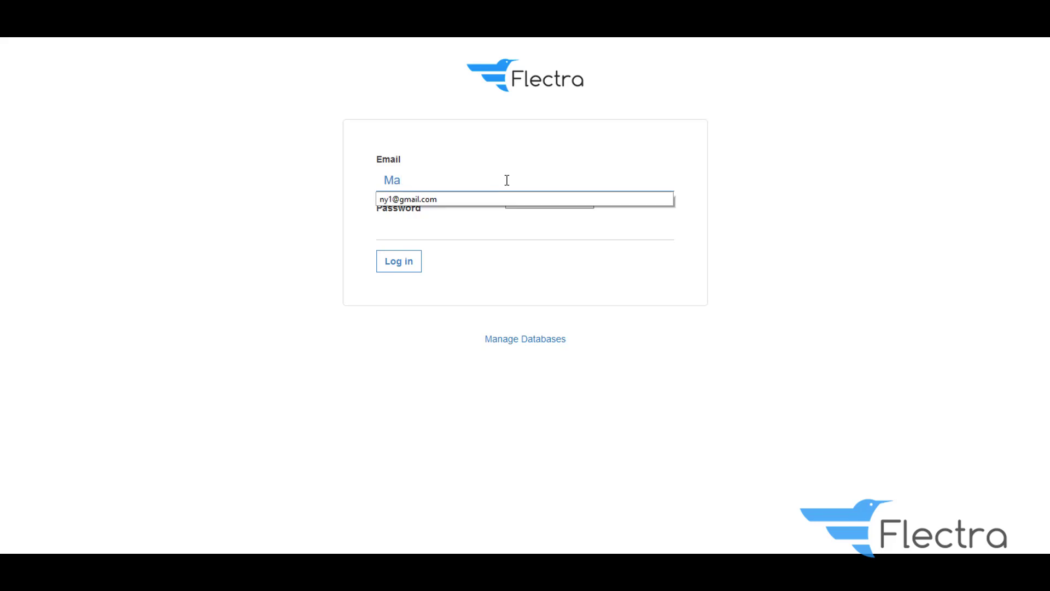
{"action": "type", "text": "nagaer"}
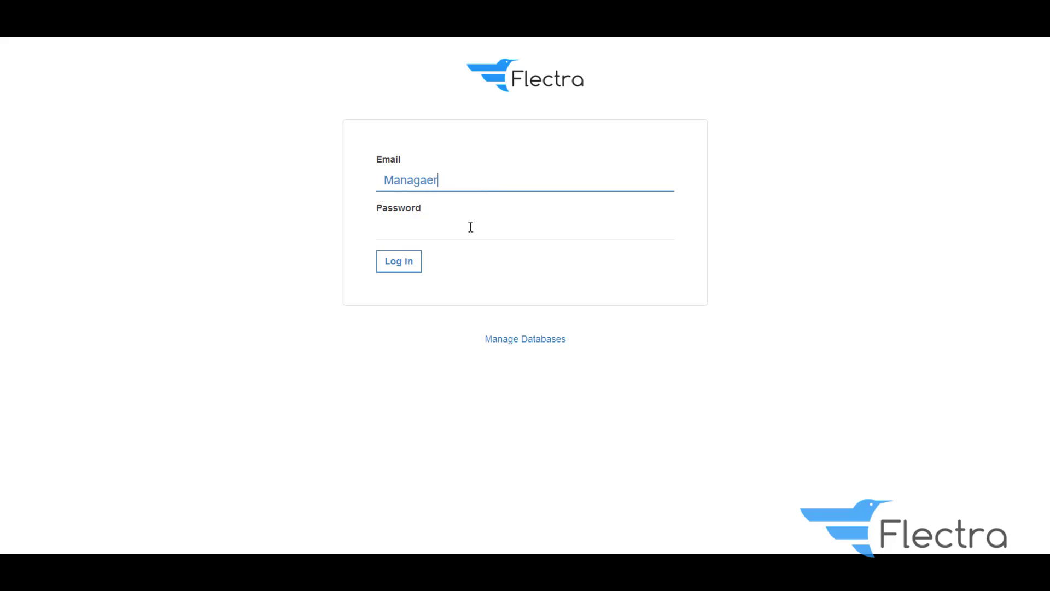
{"action": "key", "text": "BackSpace"}
{"action": "key", "text": "BackSpace"}
{"action": "key", "text": "BackSpace"}
{"action": "key", "text": "BackSpace"}
{"action": "key", "text": "BackSpace"}
{"action": "type", "text": "ager"}
{"action": "left_click", "coordinate": [443, 226]}
{"action": "type", "text": "123"}
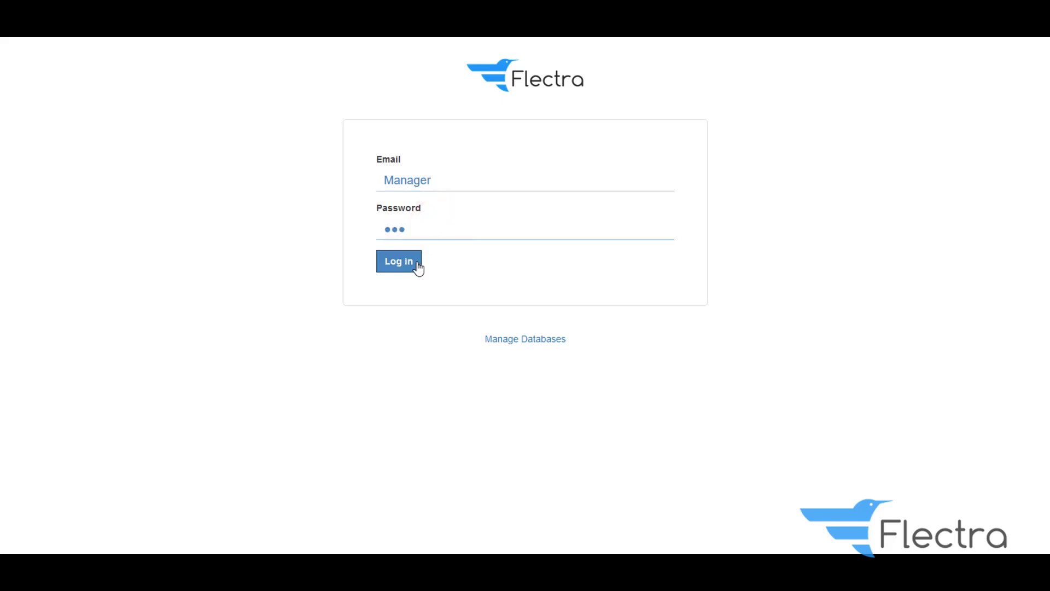
{"action": "left_click", "coordinate": [418, 266]}
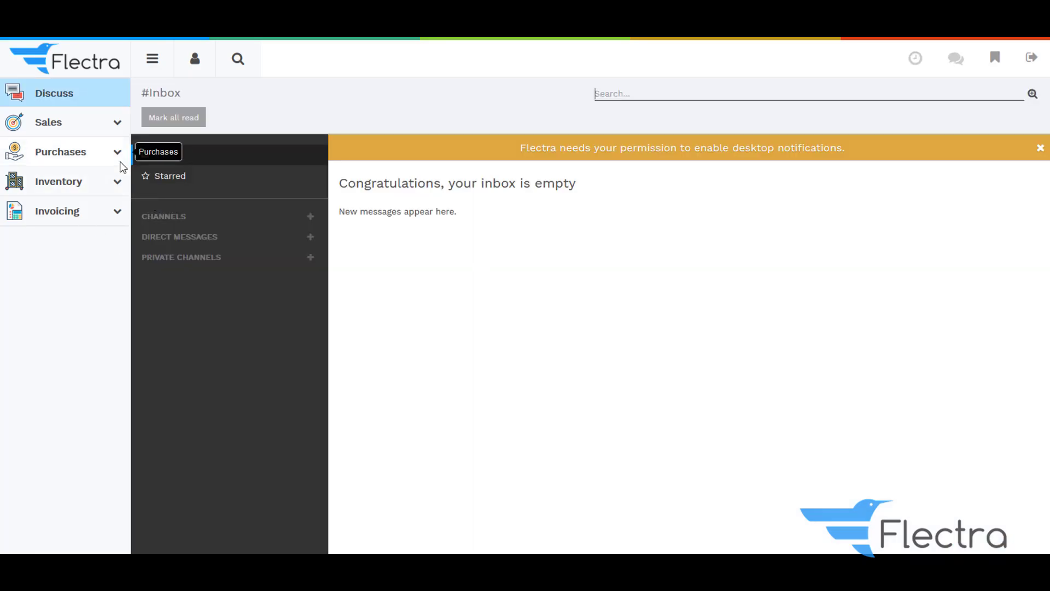
Open PO00025 from the Purchase Orders list as the manager
{"action": "left_click", "coordinate": [116, 153]}
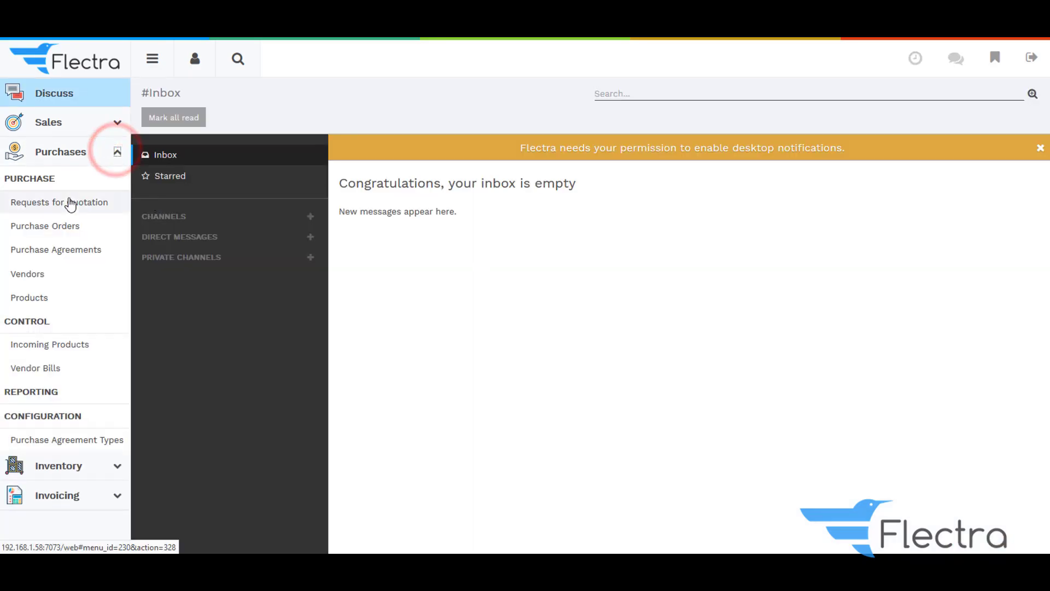
{"action": "left_click", "coordinate": [70, 202]}
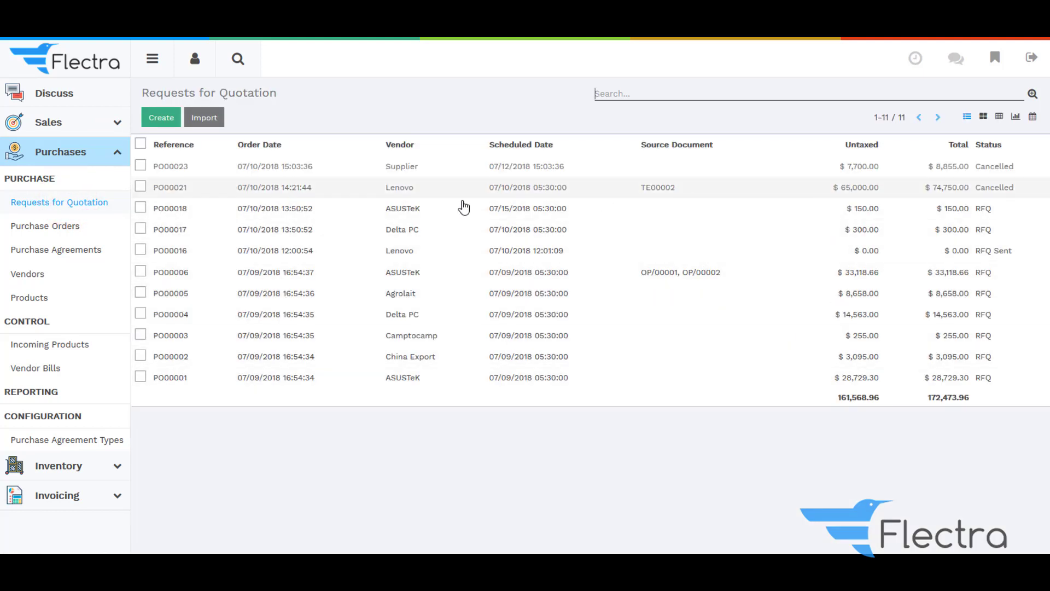
{"action": "left_click", "coordinate": [53, 227]}
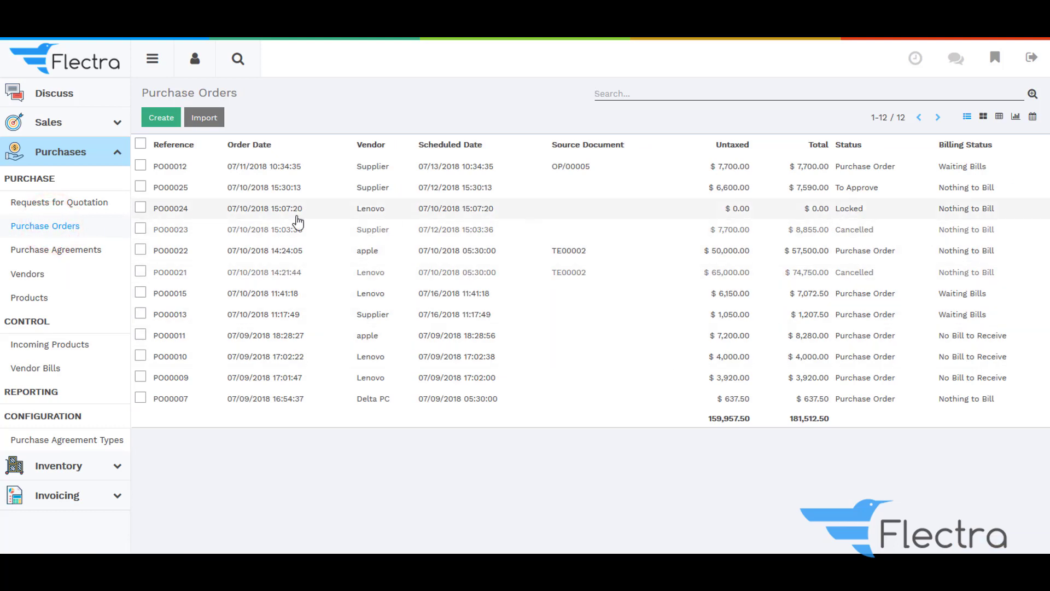
{"action": "left_click", "coordinate": [452, 193]}
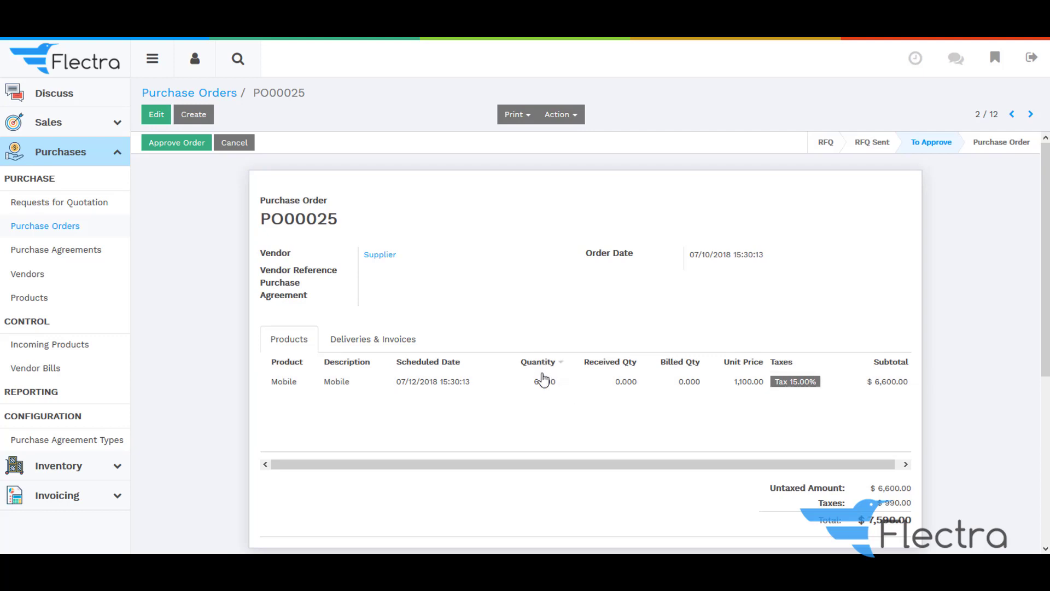
Approve PO00025 and review the confirmed order with its one pending shipment
{"action": "scroll", "coordinate": [809, 416], "scroll_direction": "down", "scroll_amount": 1}
{"action": "scroll", "coordinate": [699, 401], "scroll_direction": "up", "scroll_amount": 1}
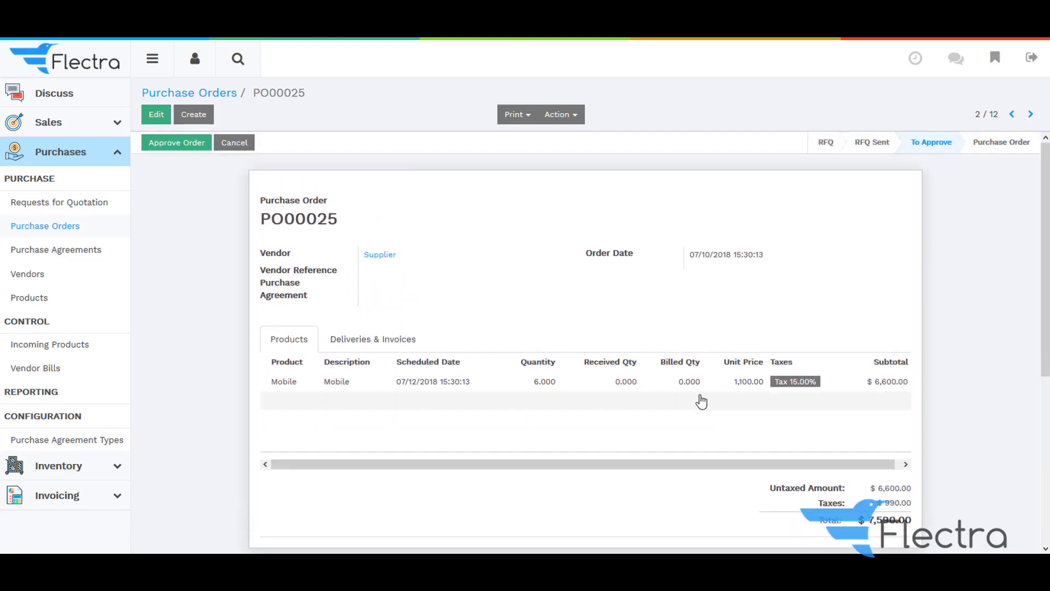
{"action": "left_click", "coordinate": [193, 148]}
{"action": "left_click", "coordinate": [159, 141]}
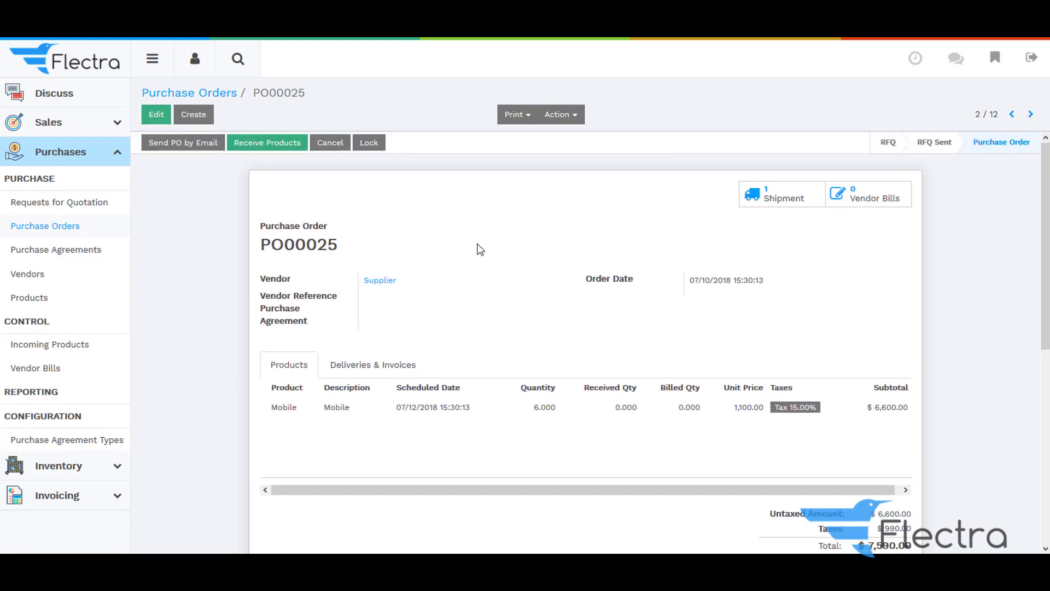
{"action": "scroll", "coordinate": [392, 291], "scroll_direction": "down", "scroll_amount": 2}
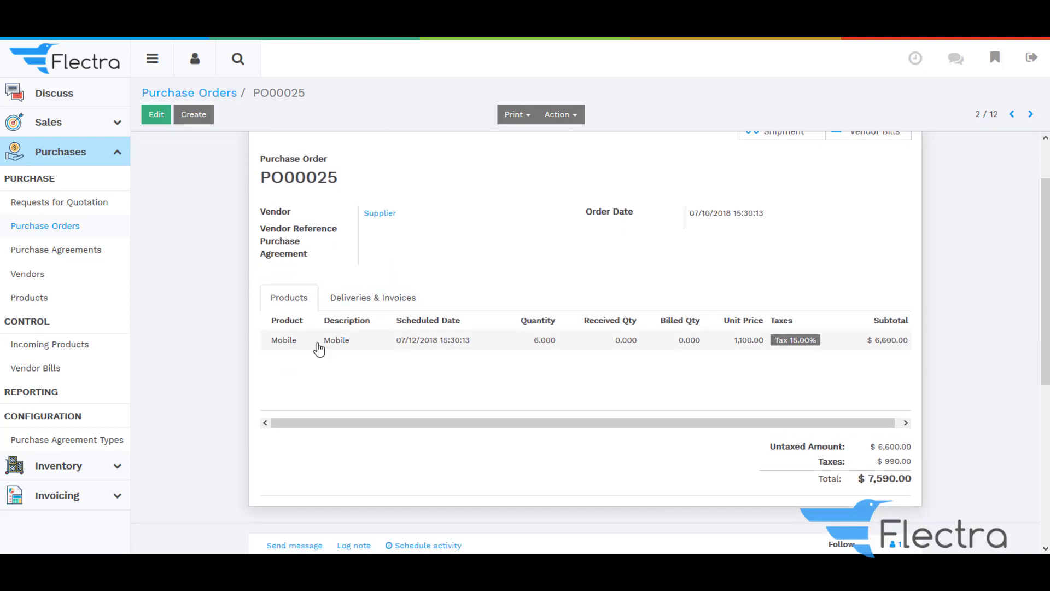
{"action": "scroll", "coordinate": [376, 301], "scroll_direction": "up", "scroll_amount": 2}
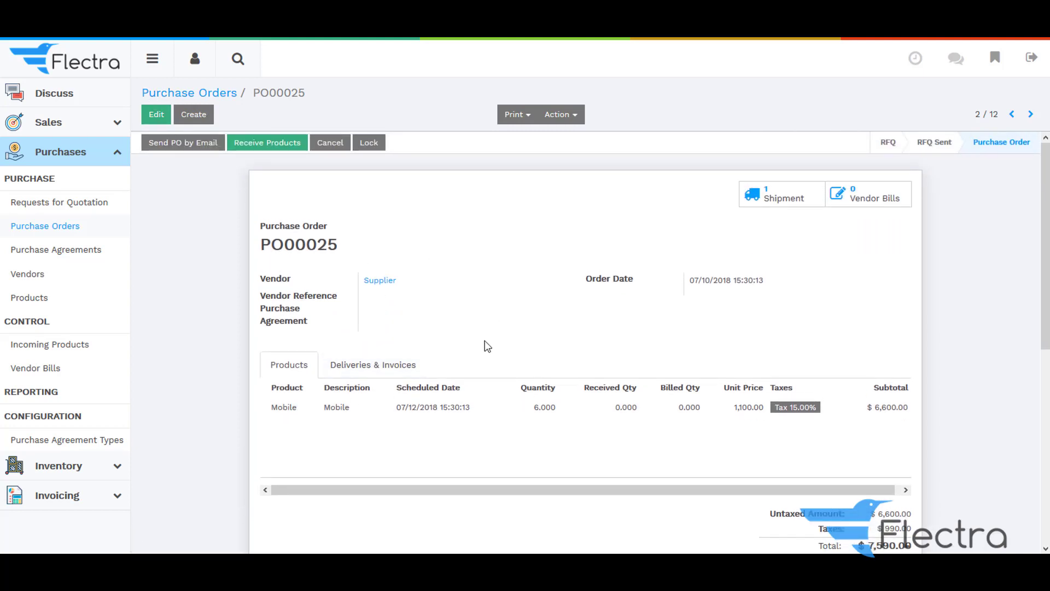
{"action": "scroll", "coordinate": [858, 429], "scroll_direction": "down", "scroll_amount": 2}
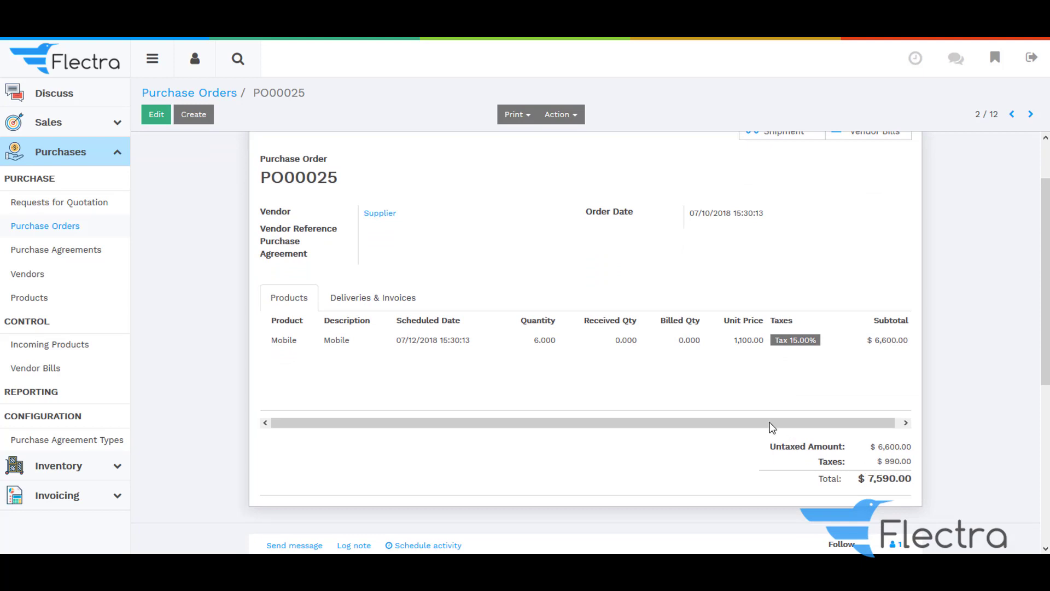
{"action": "scroll", "coordinate": [542, 308], "scroll_direction": "up", "scroll_amount": 2}
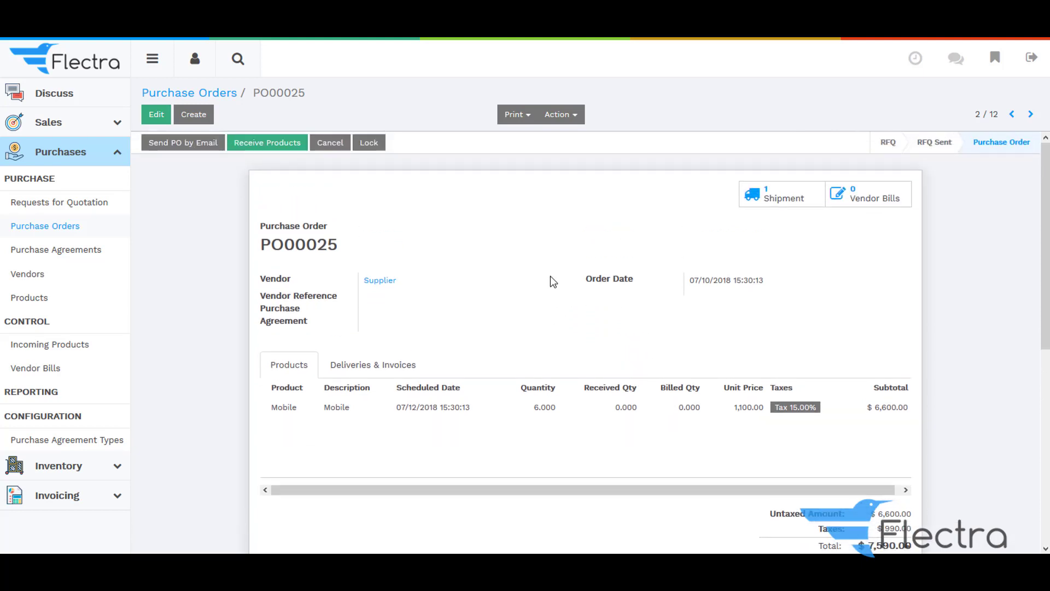